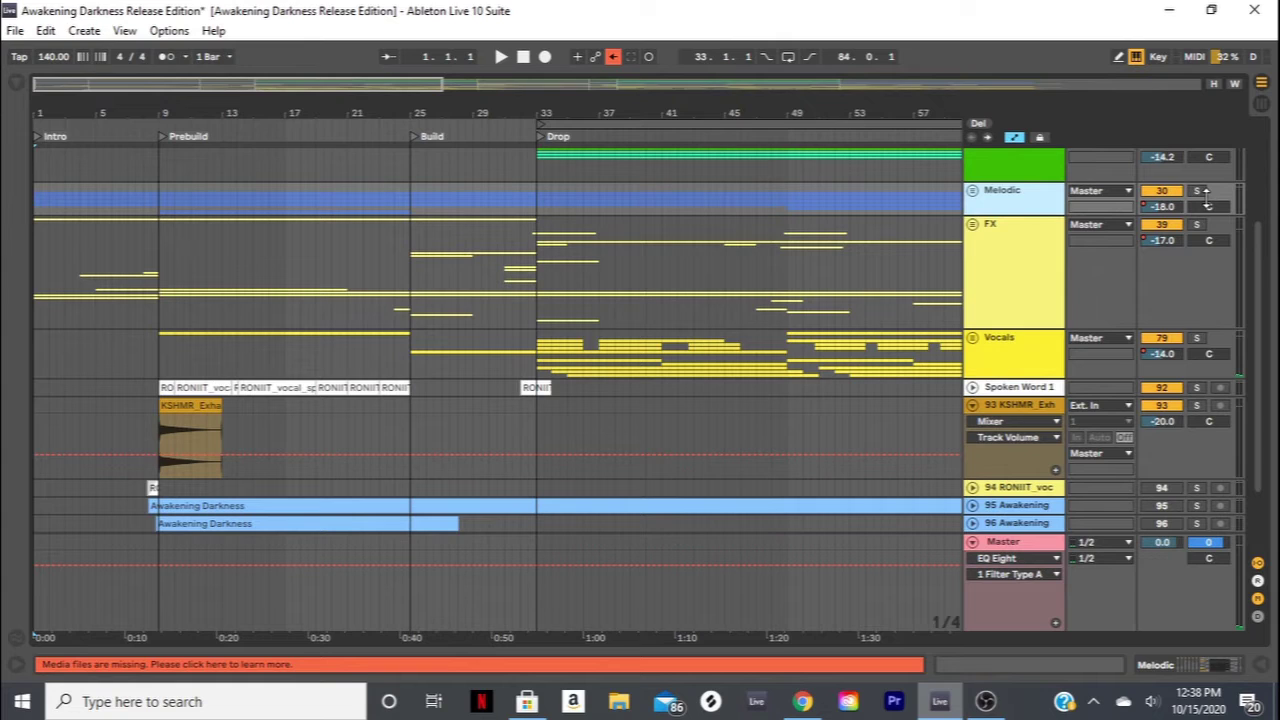
Step: Play the arrangement from the Intro at bar 1 and adjust the system volume for listening
key(space)
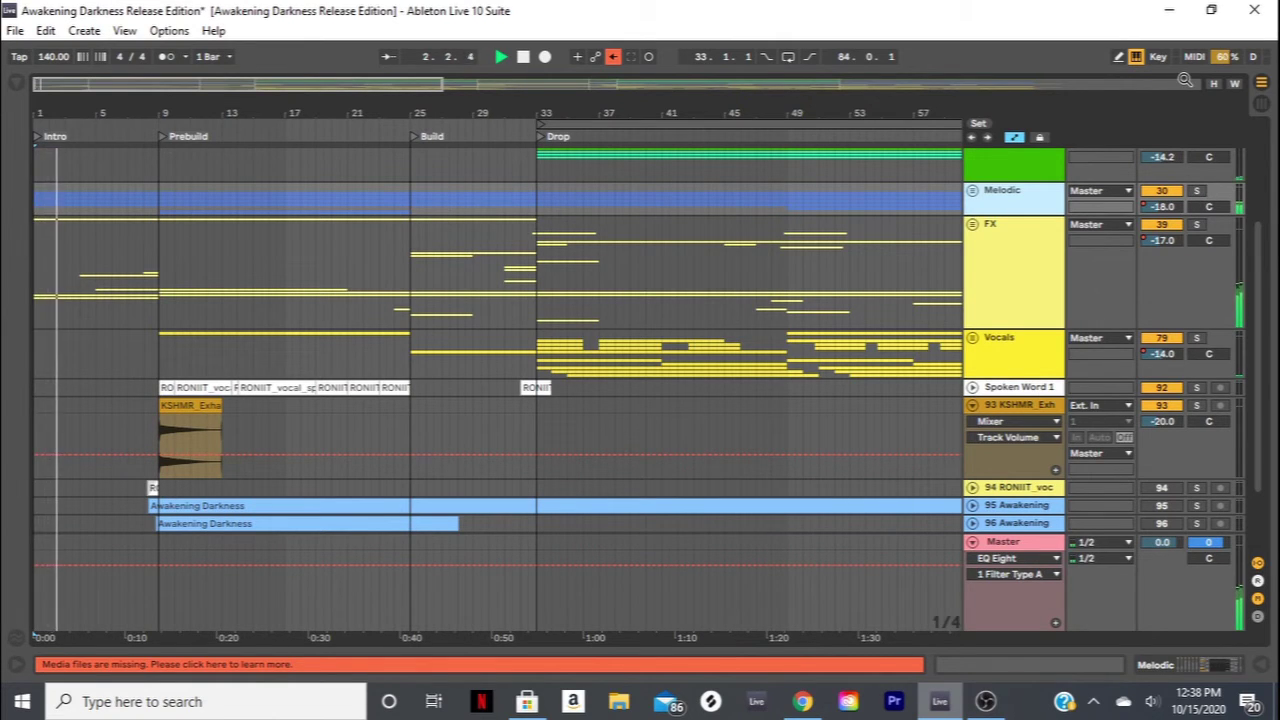
key(XF86AudioLowerVolume)
key(XF86AudioRaiseVolume)
key(XF86AudioRaiseVolume)
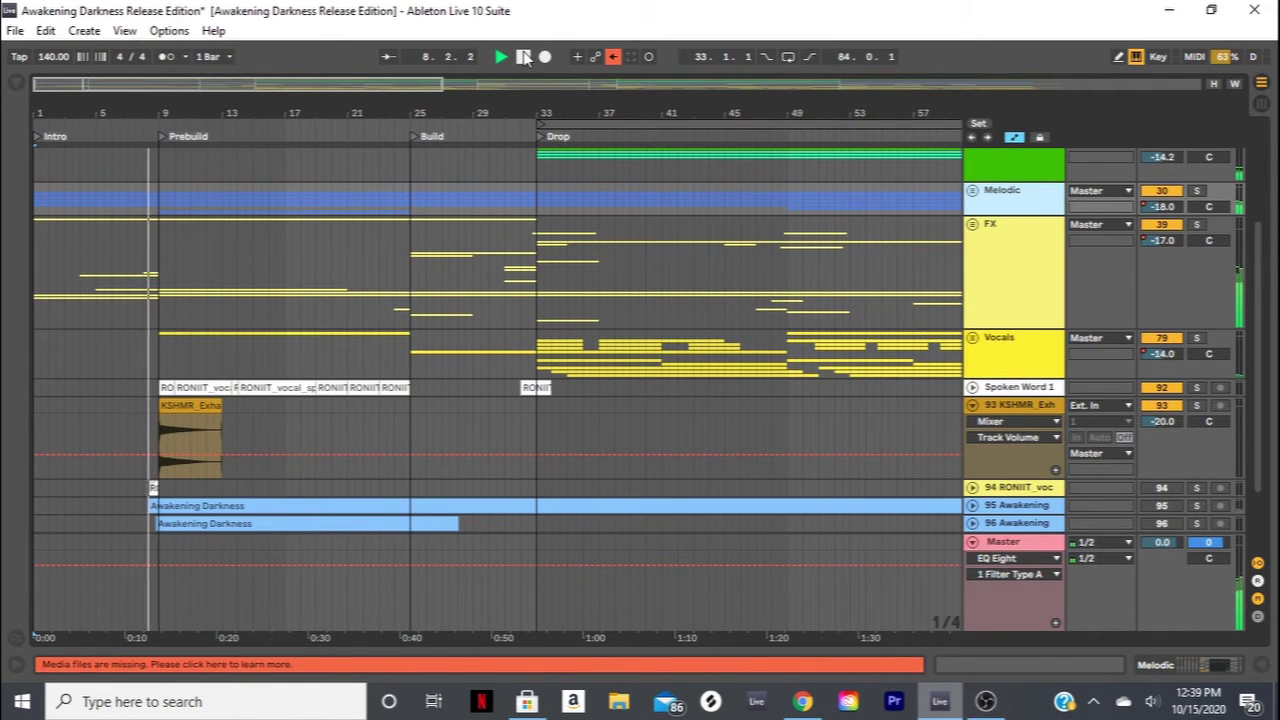
Step: Unfold the Melodic group, solo it, and play it back from the start of the Intro
click(972, 190)
scroll(1020, 214, down, 1)
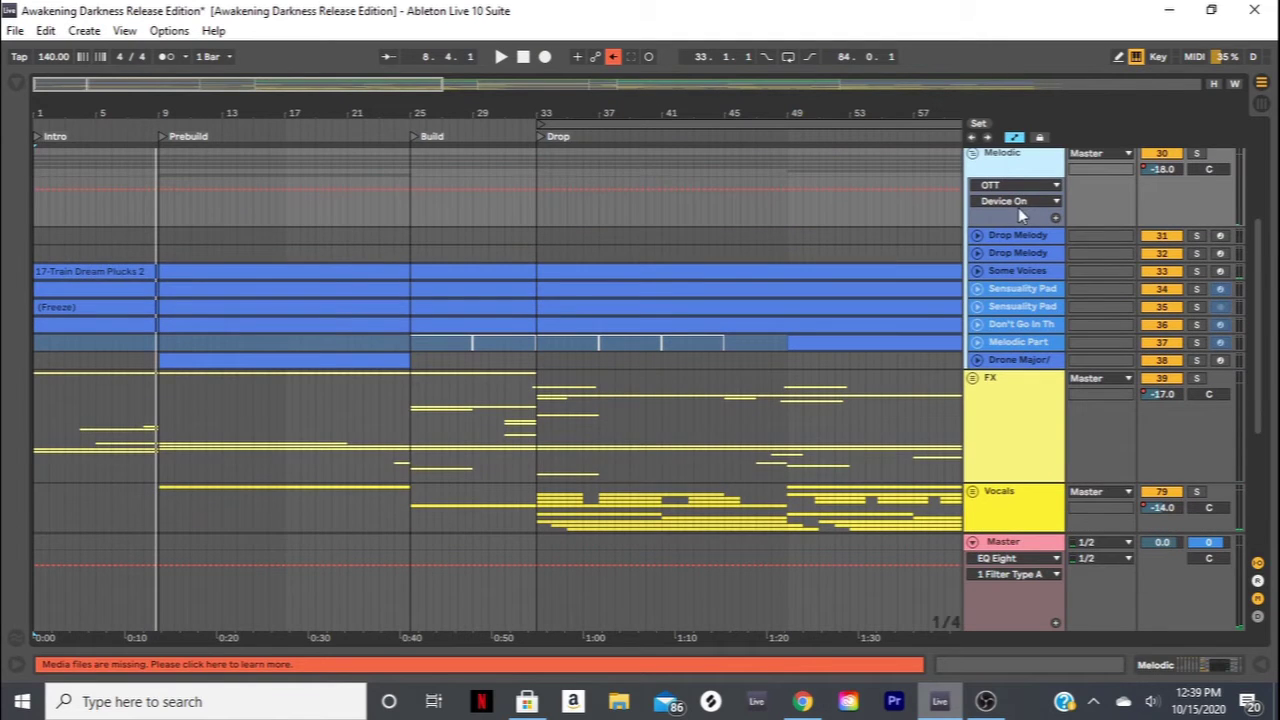
click(1196, 155)
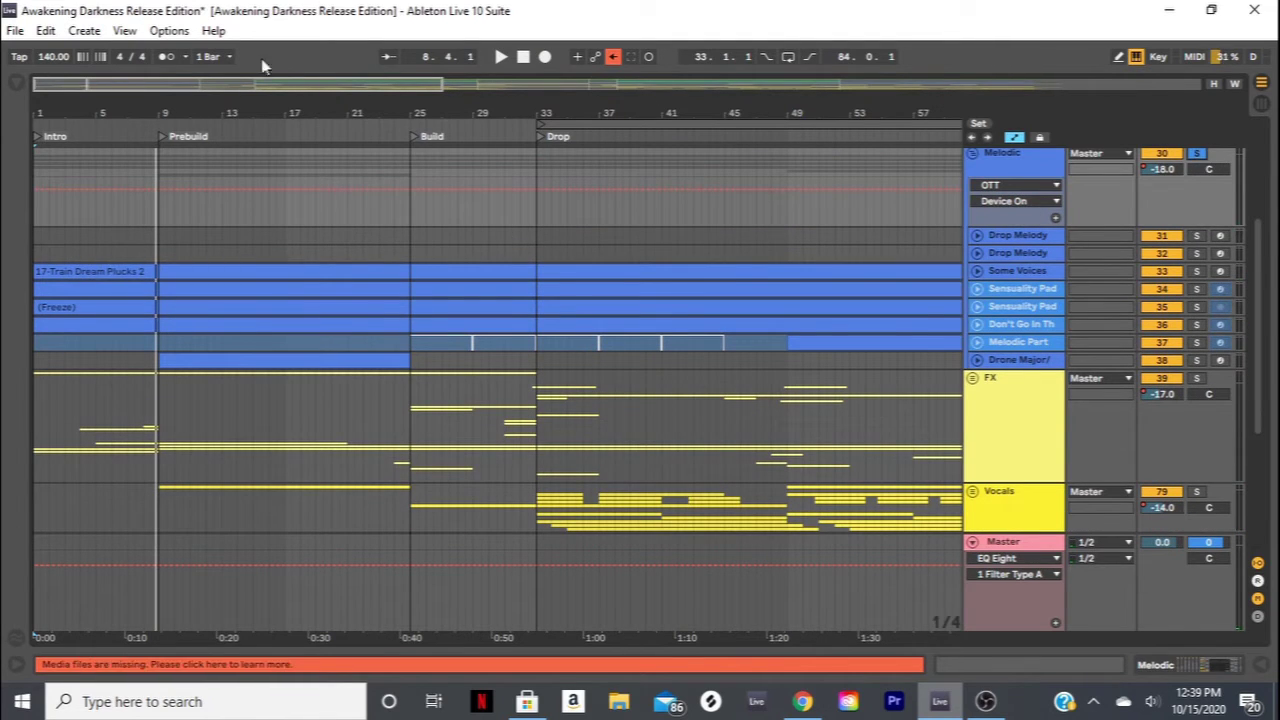
click(520, 57)
click(500, 57)
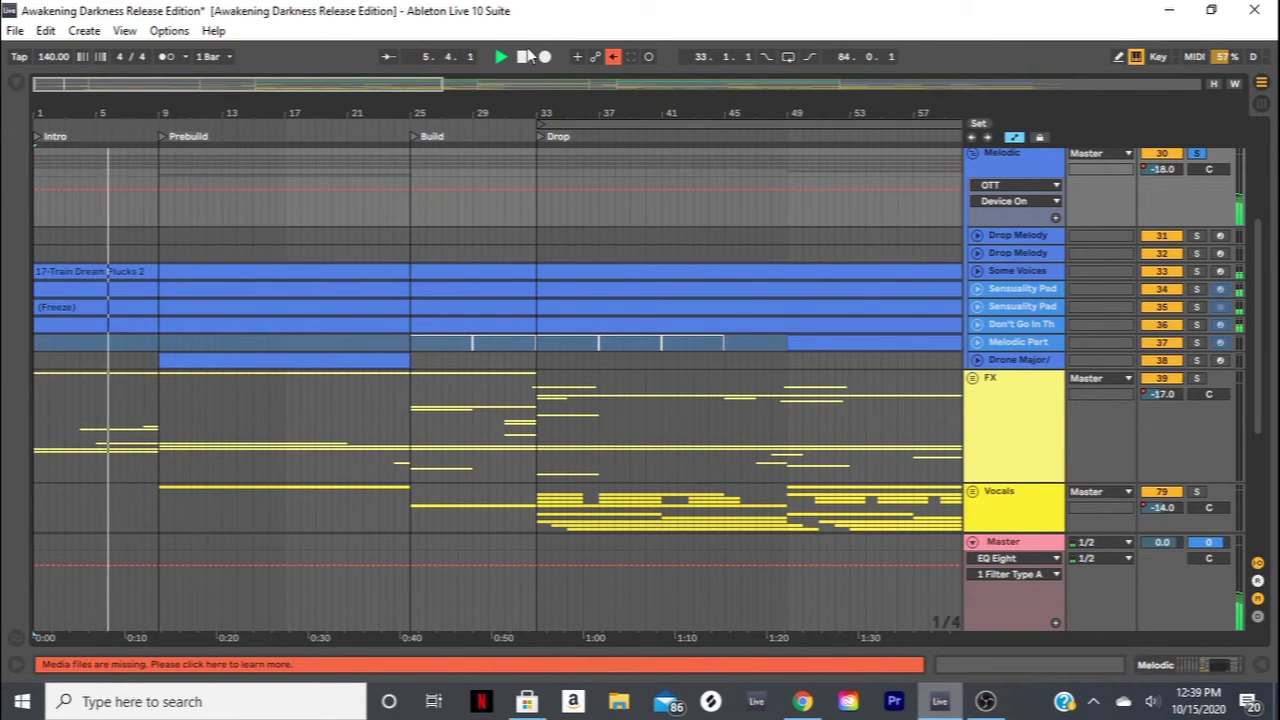
click(523, 60)
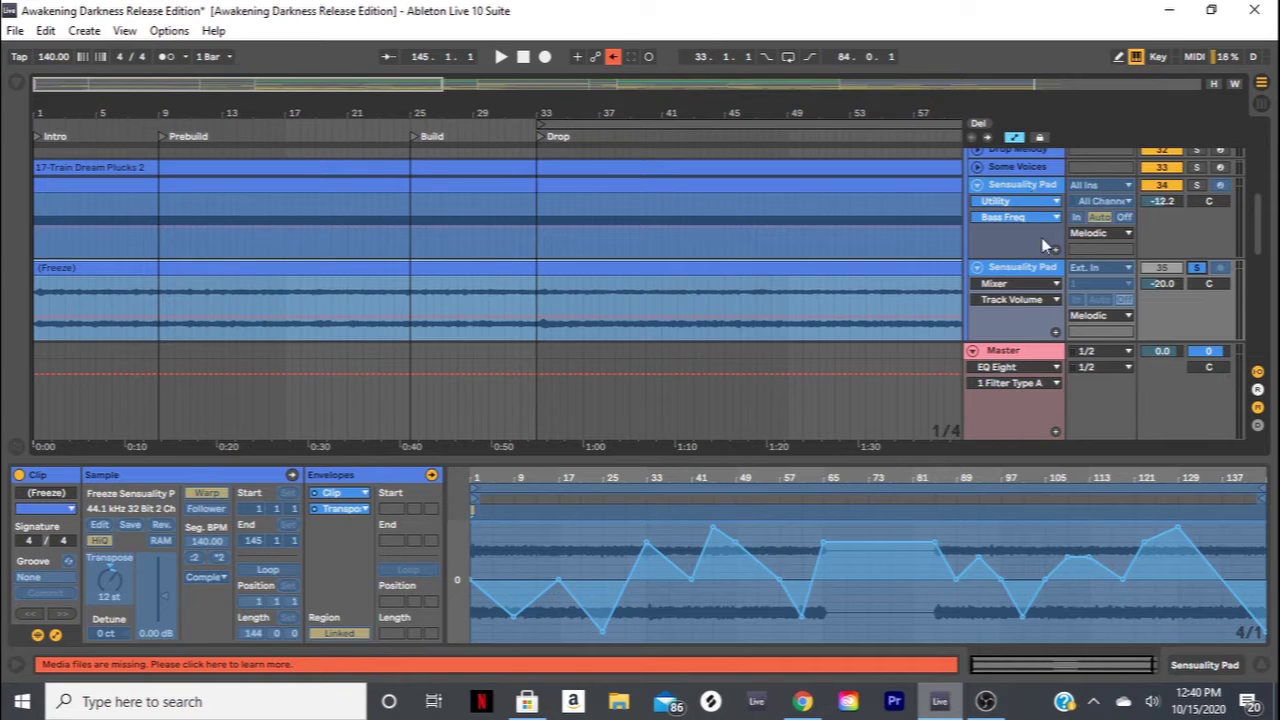
Step: Solo Sensuality Pad track 34 alongside track 35 and listen to both pads together through the Prebuild
click(1197, 185)
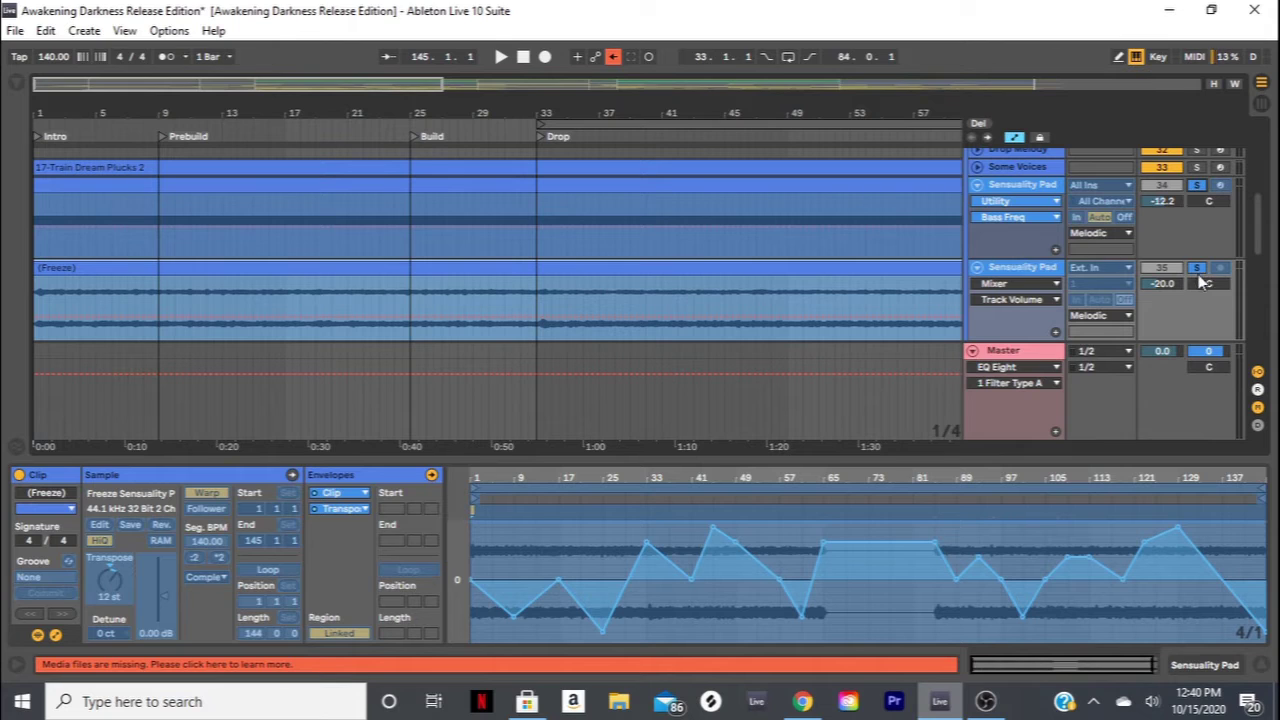
key(space)
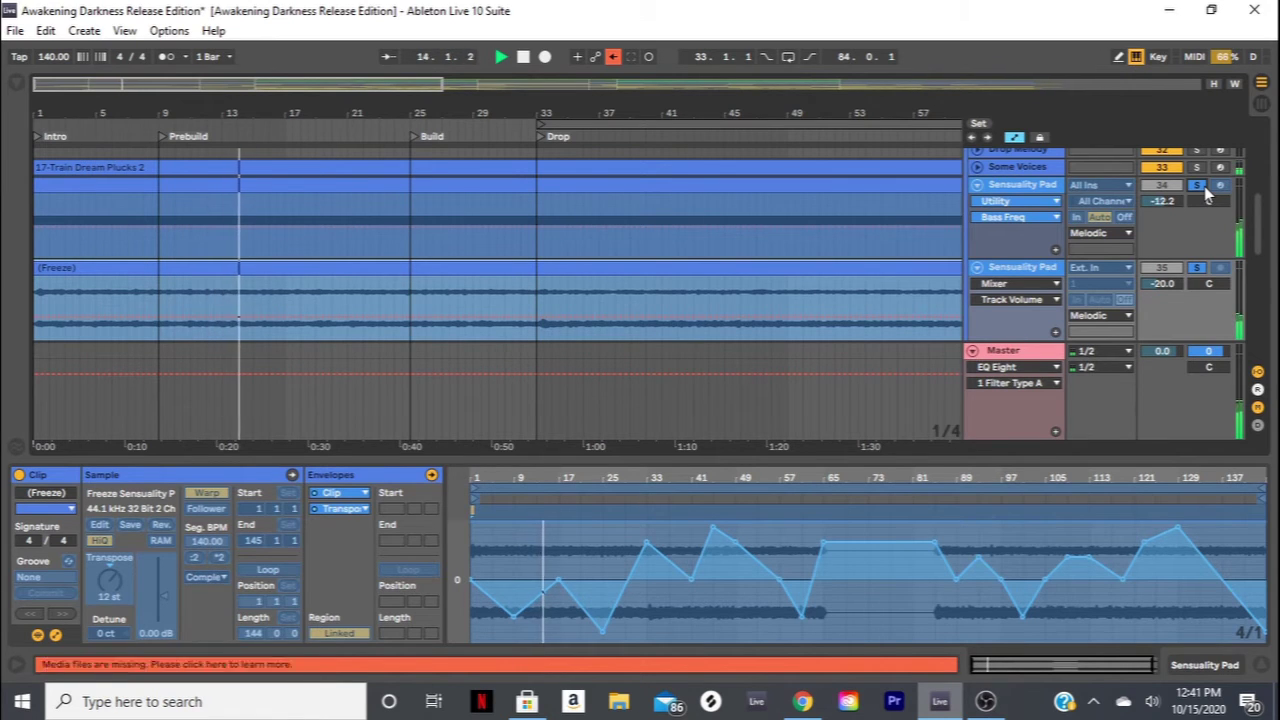
scroll(1204, 186, down, 2)
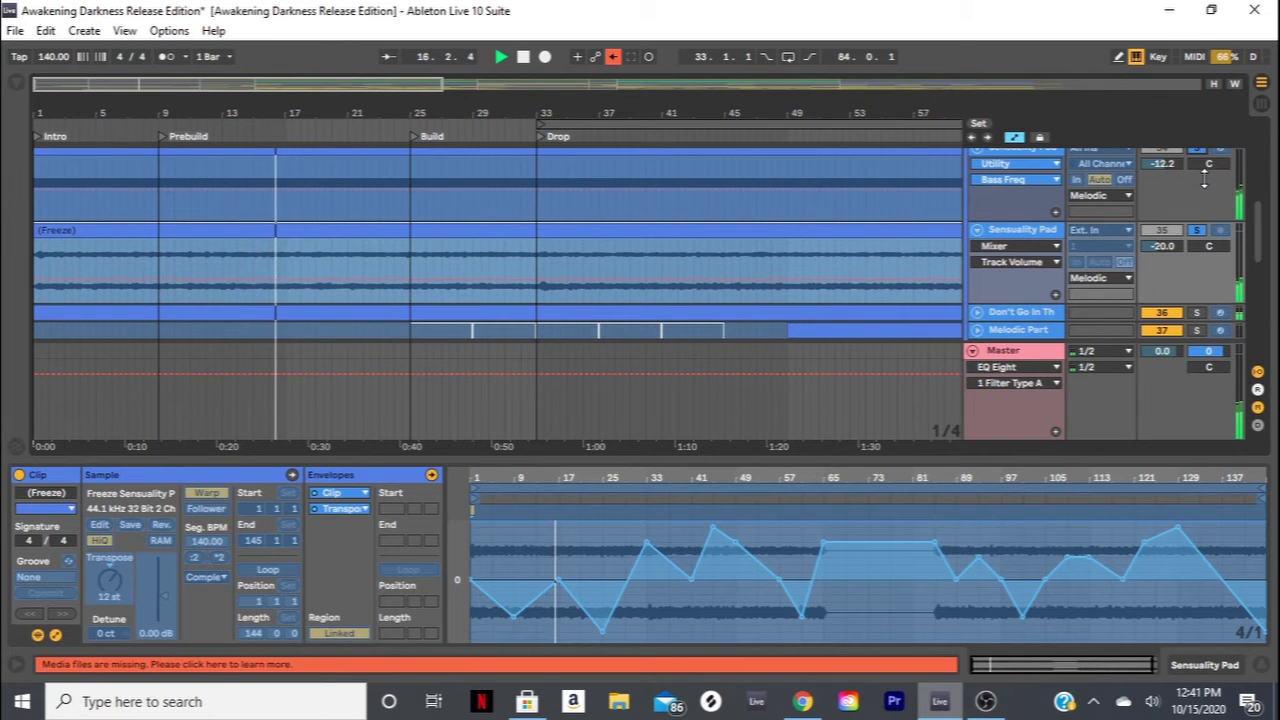
key(space)
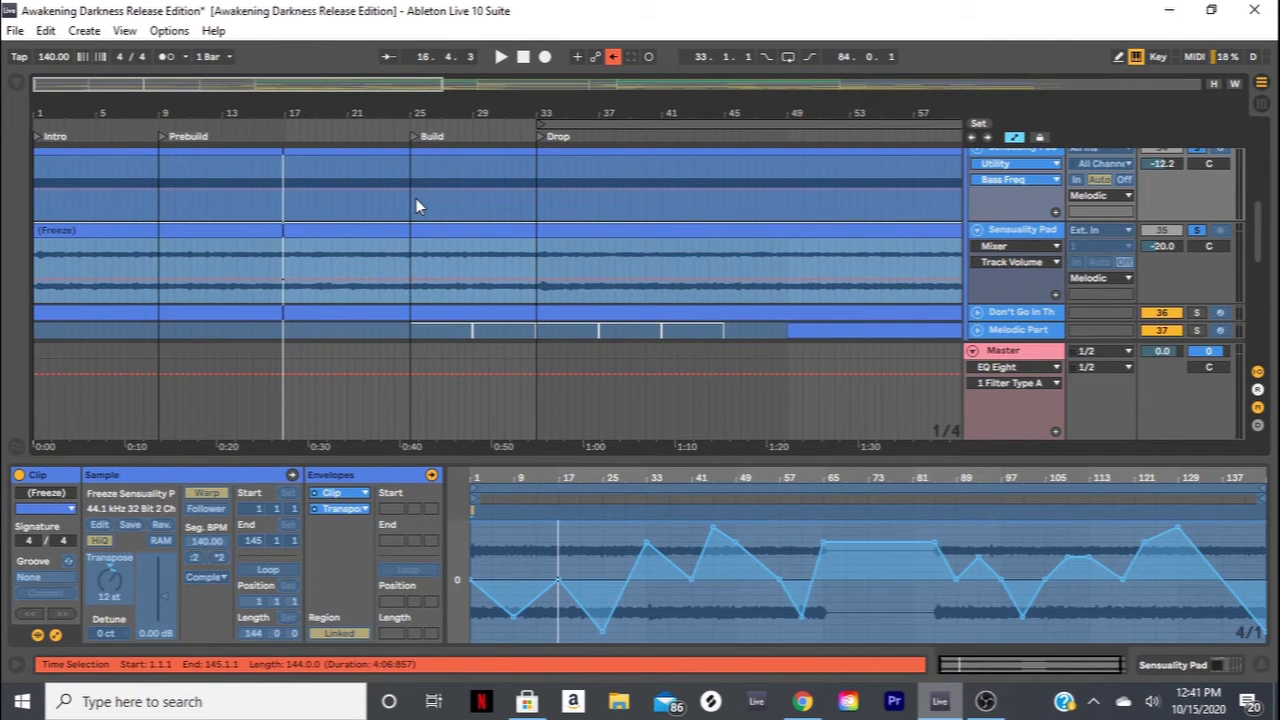
Step: Unfold the Low subgroup of the Drop group to show its bass tracks
scroll(480, 280, up, 2)
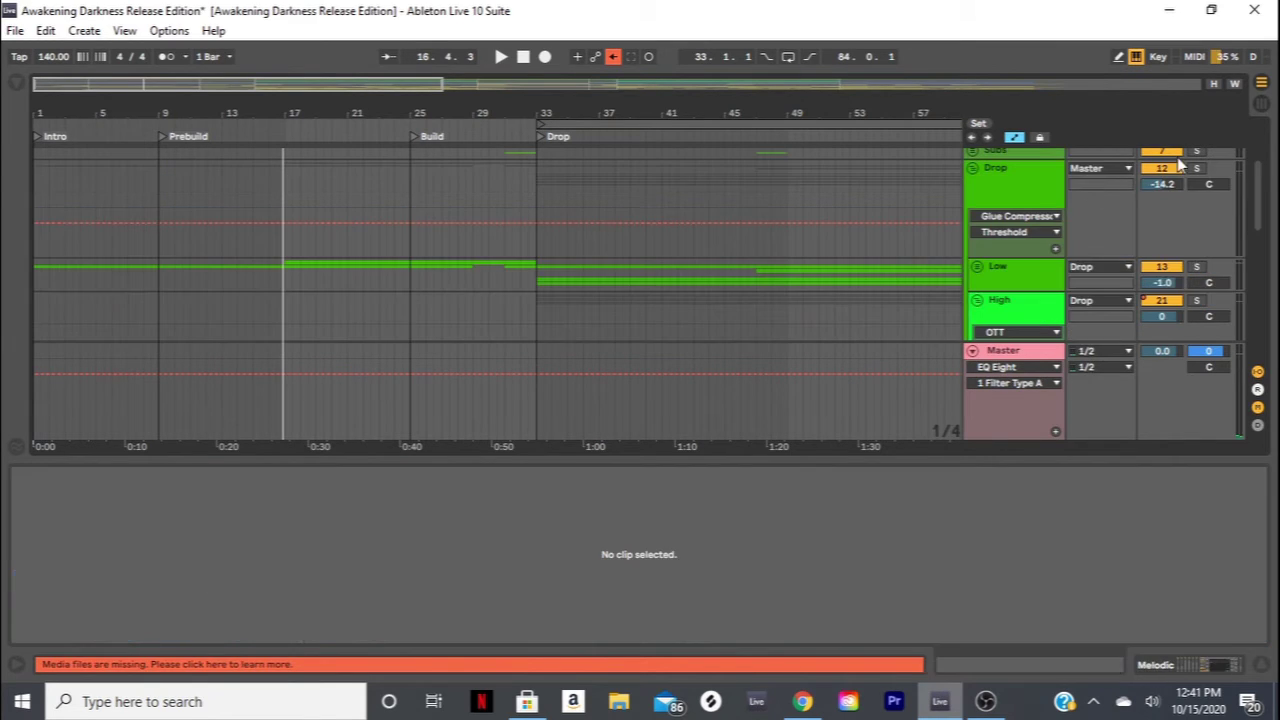
click(977, 268)
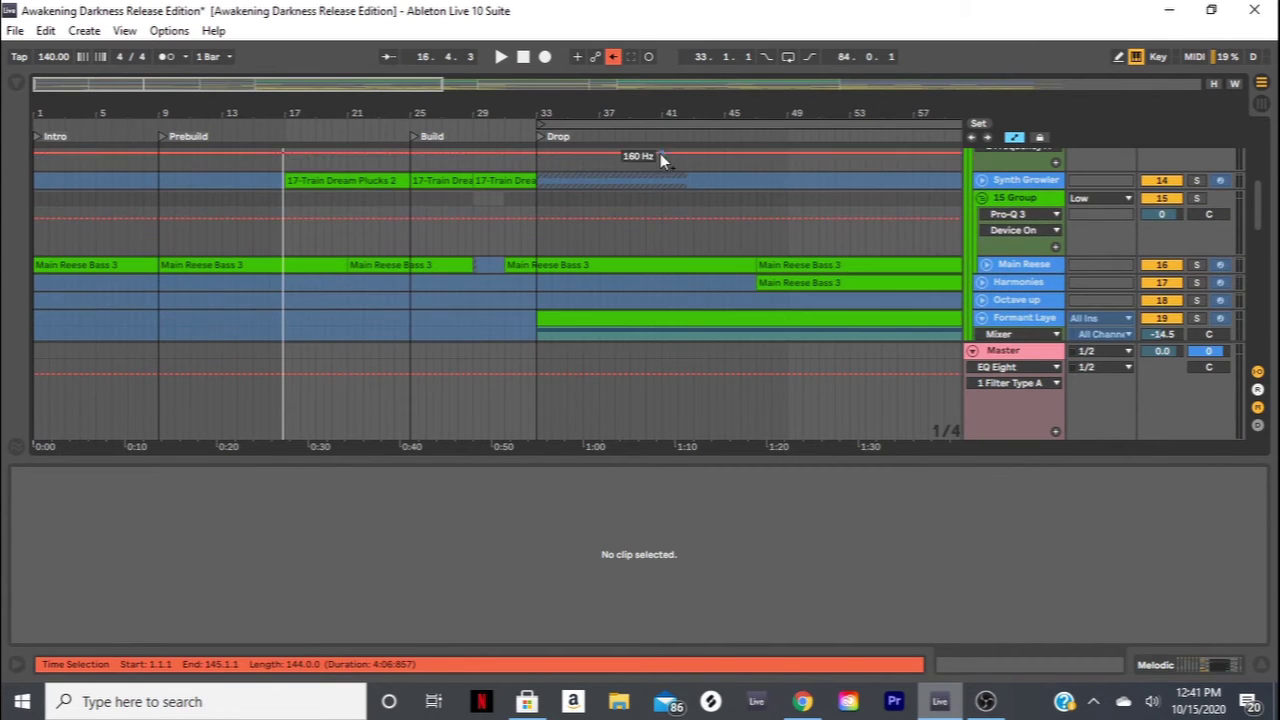
scroll(660, 153, up, 3)
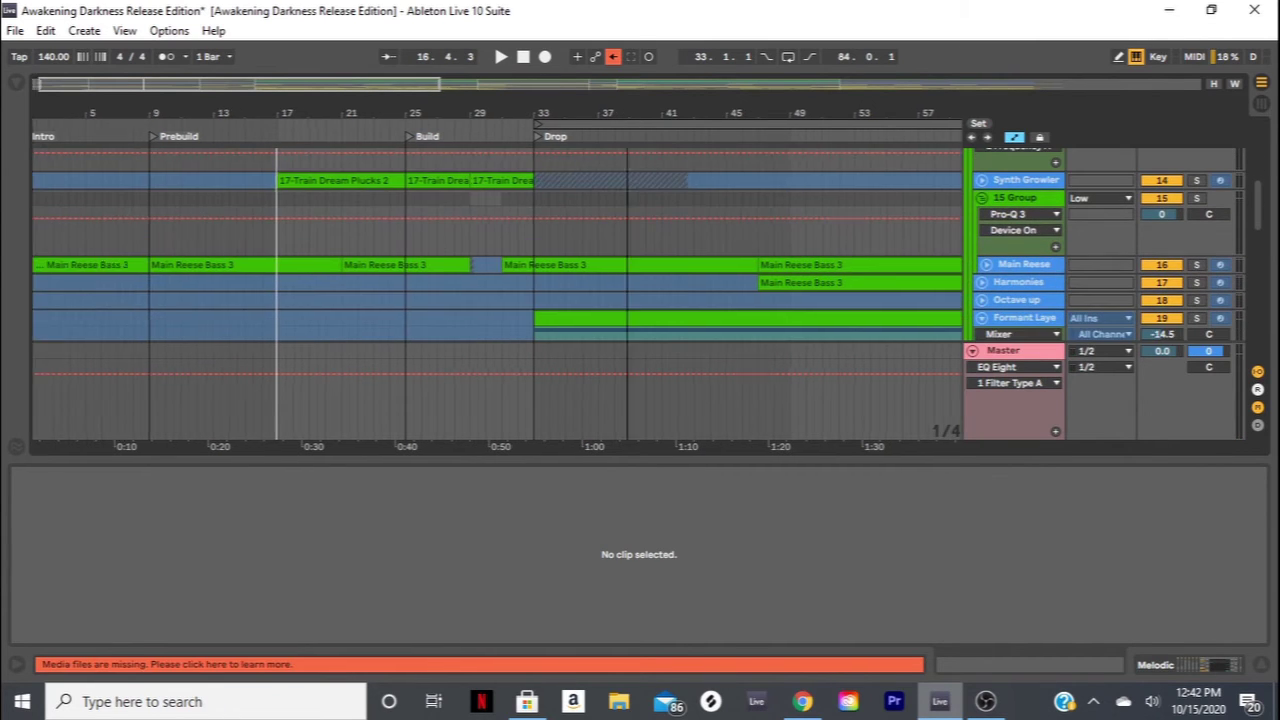
Step: Play the Drop from bar 33 while reviewing the Main Reese, Formant Layer and Vocosyn tracks, and stop playback
click(360, 291)
key(space)
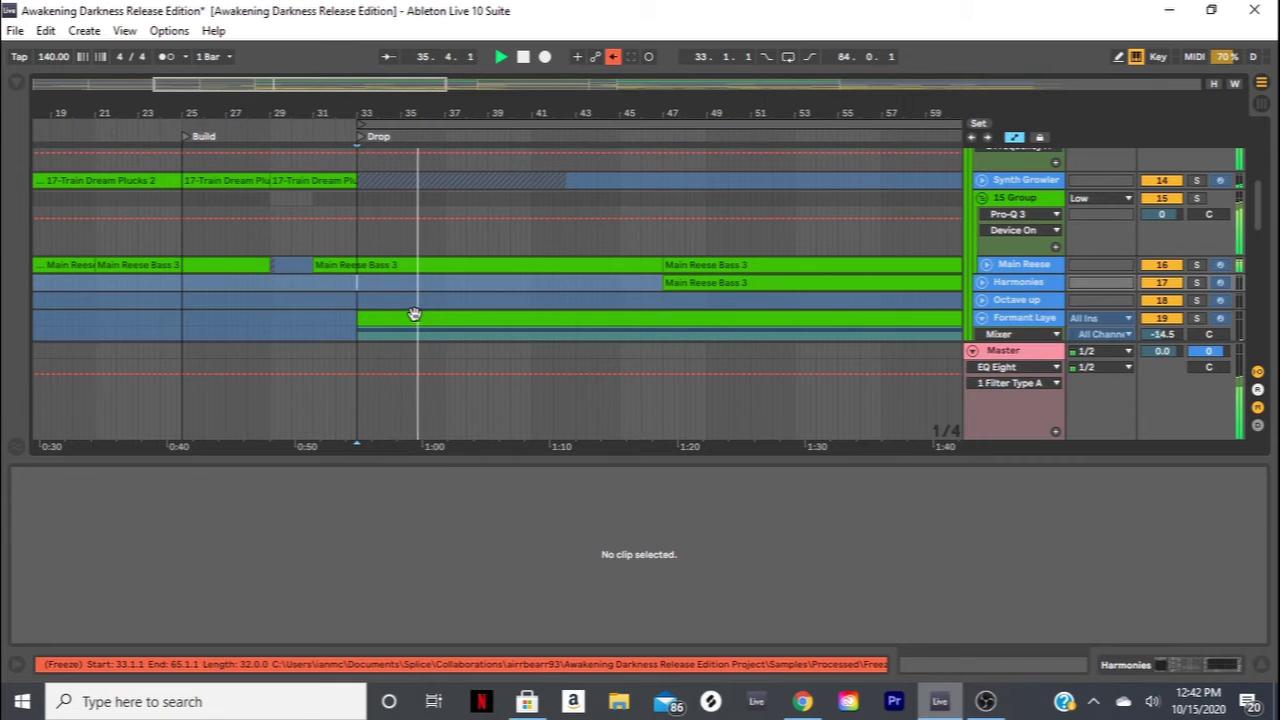
scroll(414, 314, down, 1)
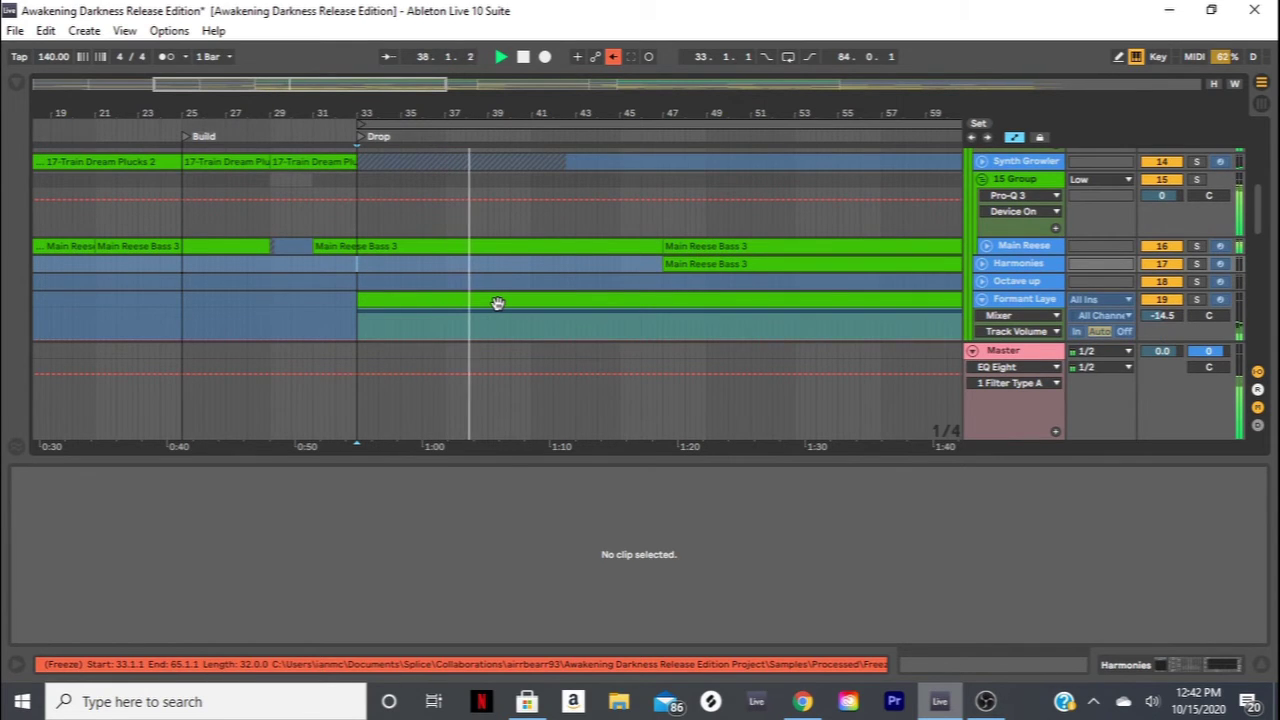
scroll(771, 283, down, 5)
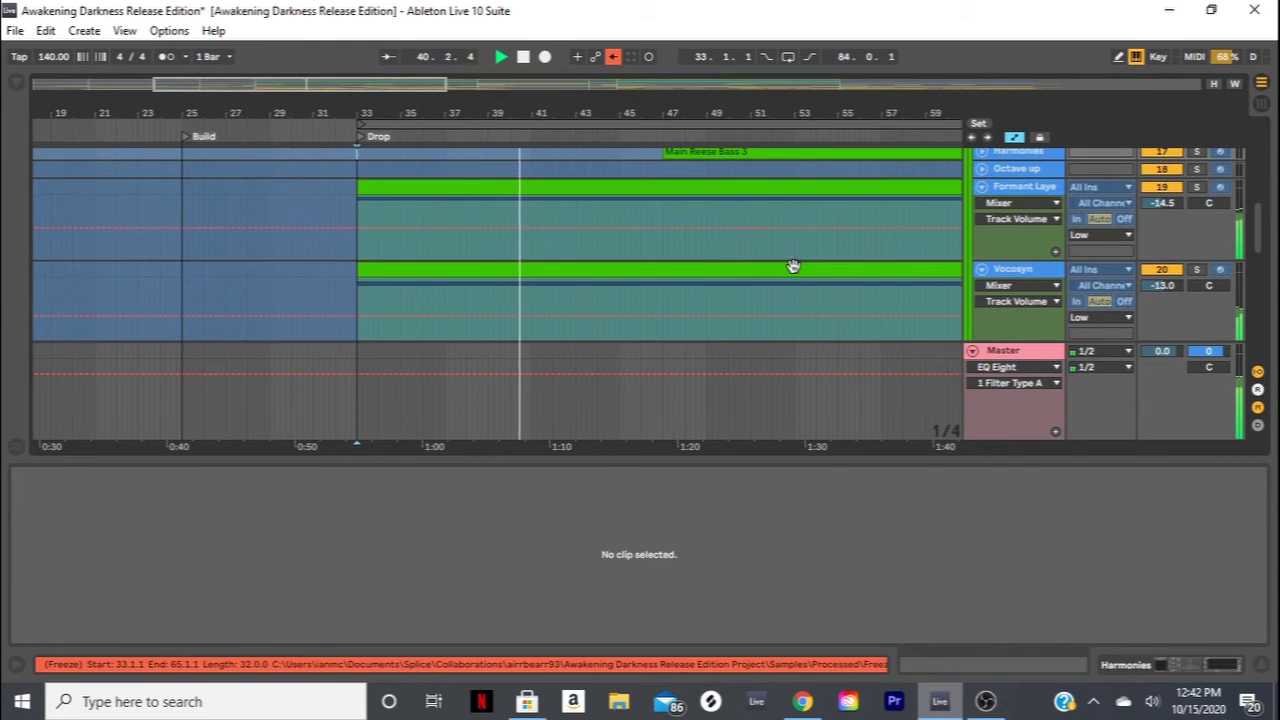
scroll(841, 257, up, 3)
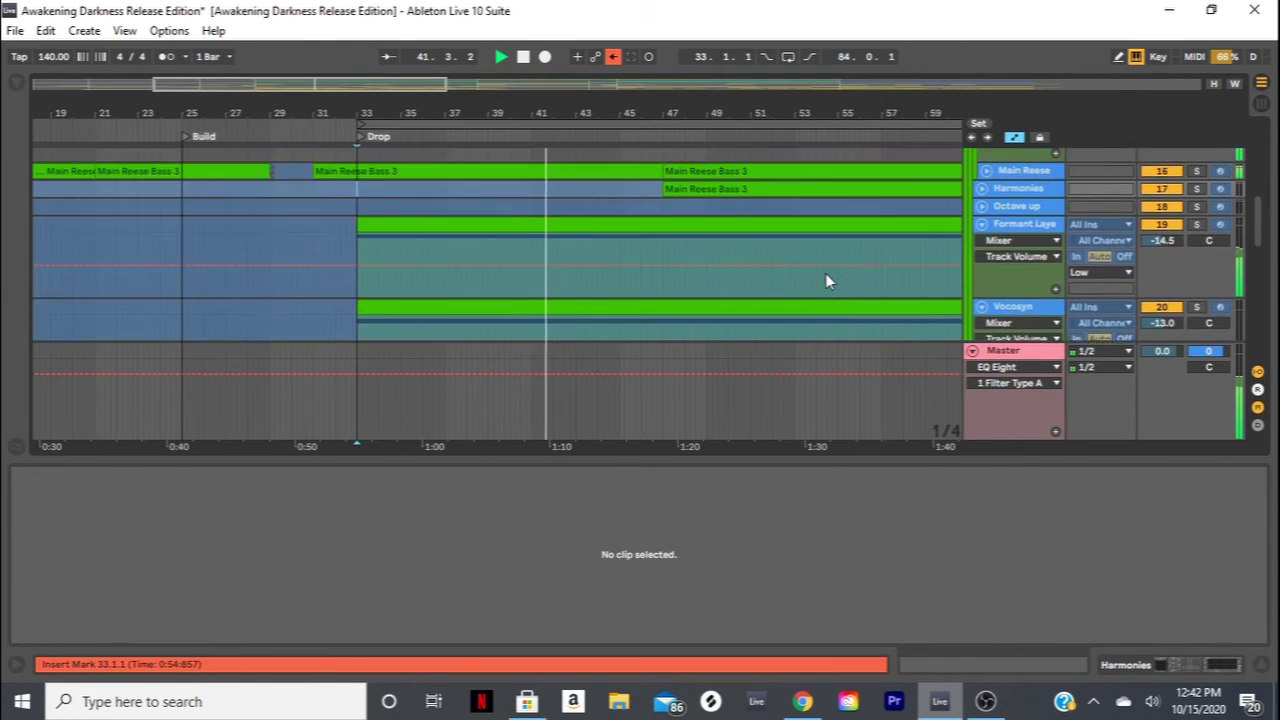
key(space)
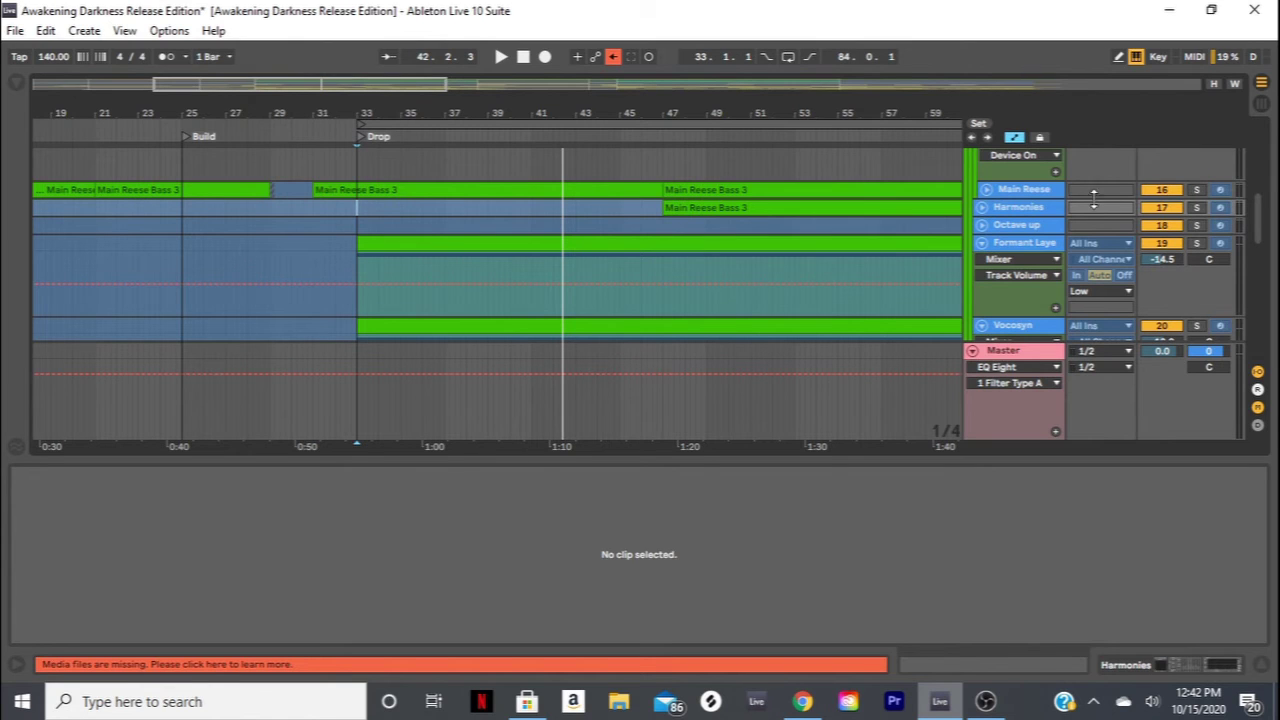
Step: Select the Harmonies track's clip at bar 47 and play the second half of the Drop from there
click(759, 219)
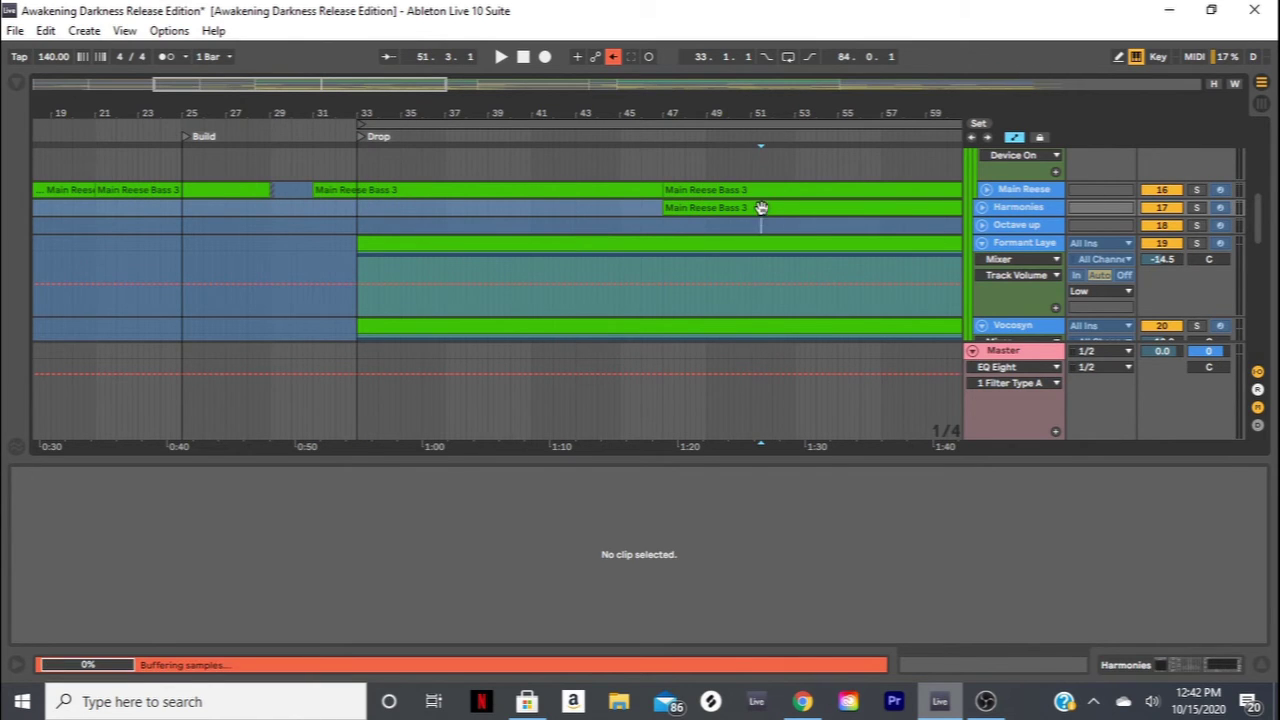
click(761, 208)
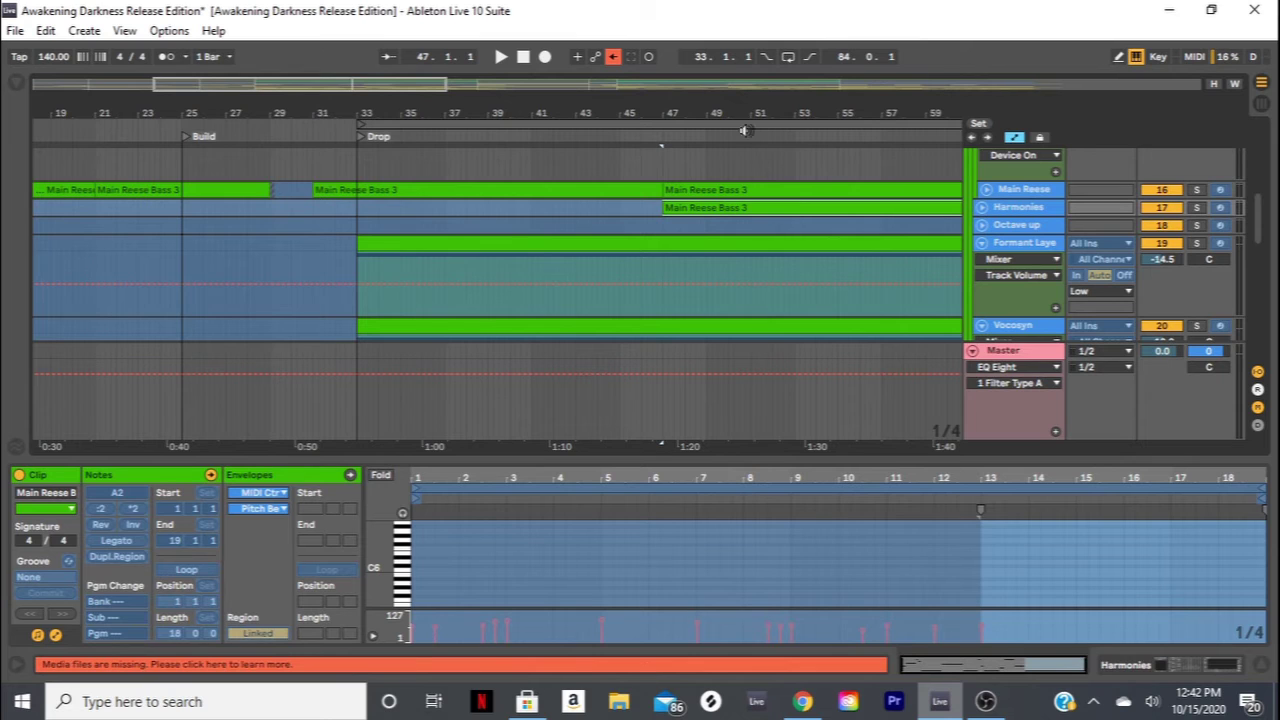
drag(745, 107, 583, 106)
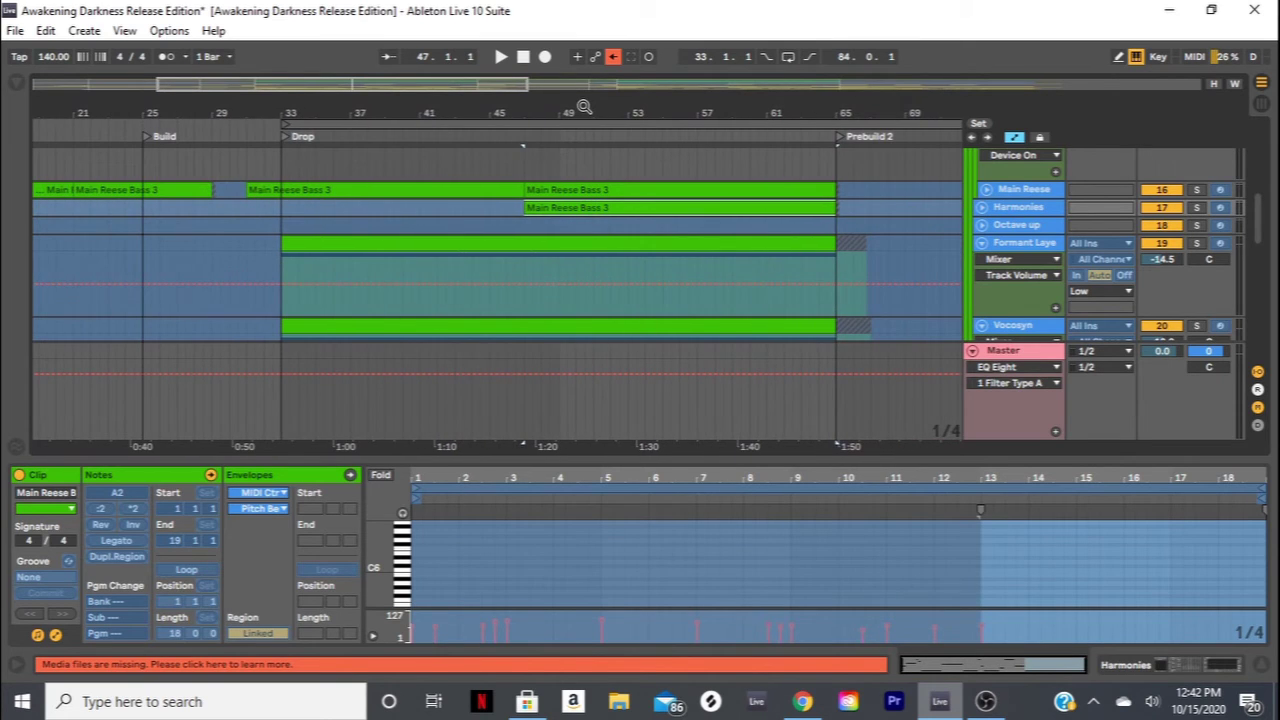
key(space)
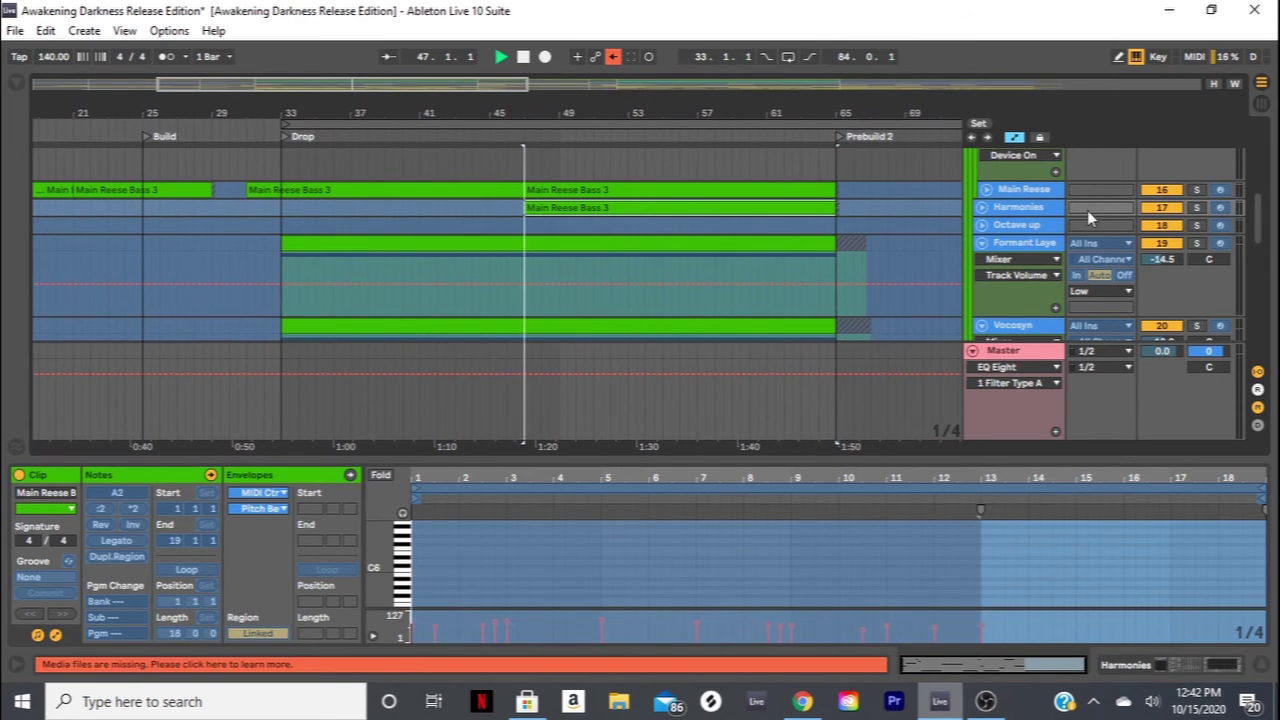
Step: Unfold the Harmonies and Main Reese tracks to compare their note patterns, and review the Octave up and Formant Layer tracks
click(982, 208)
click(986, 190)
scroll(992, 197, down, 1)
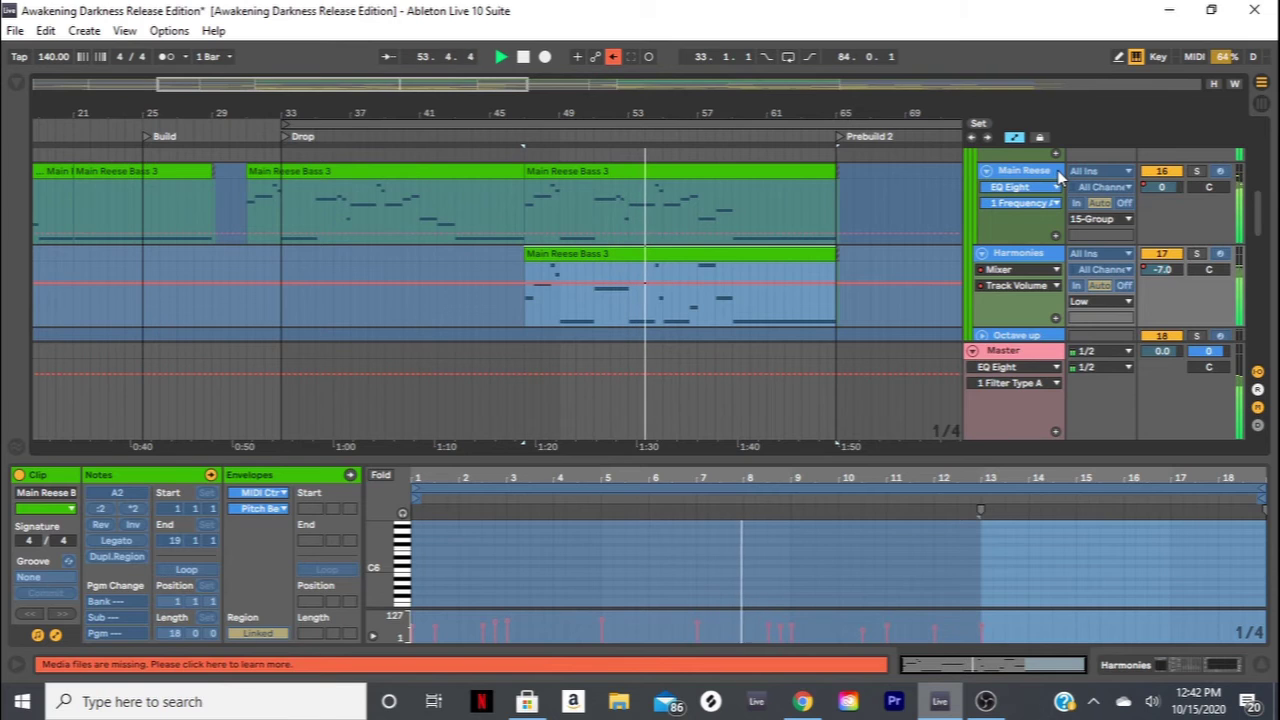
scroll(1080, 178, down, 1)
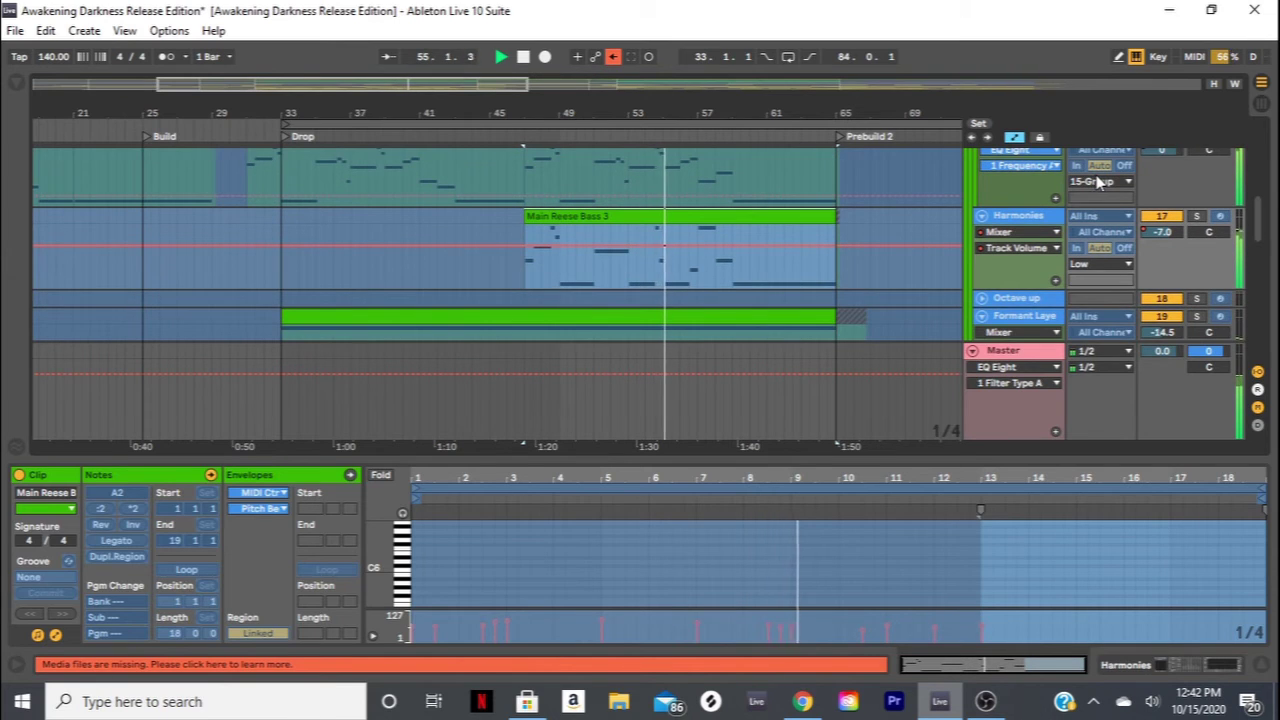
scroll(1097, 181, up, 1)
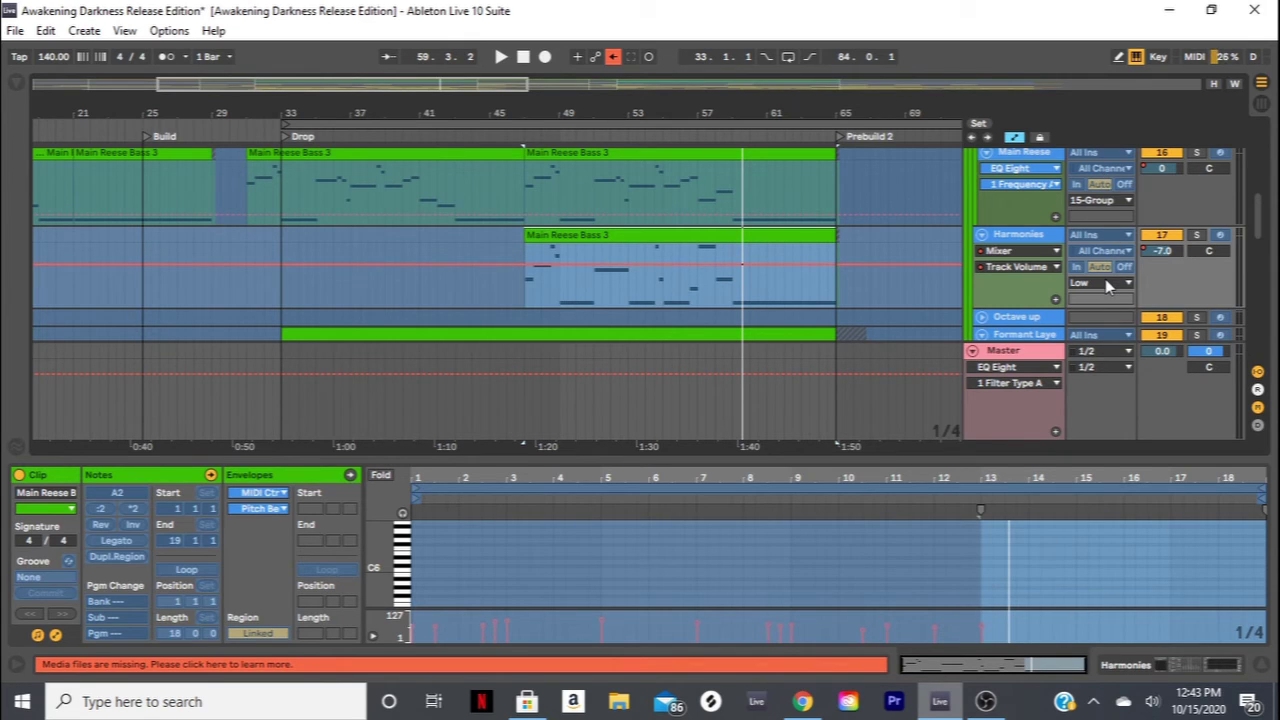
scroll(766, 262, down, 2)
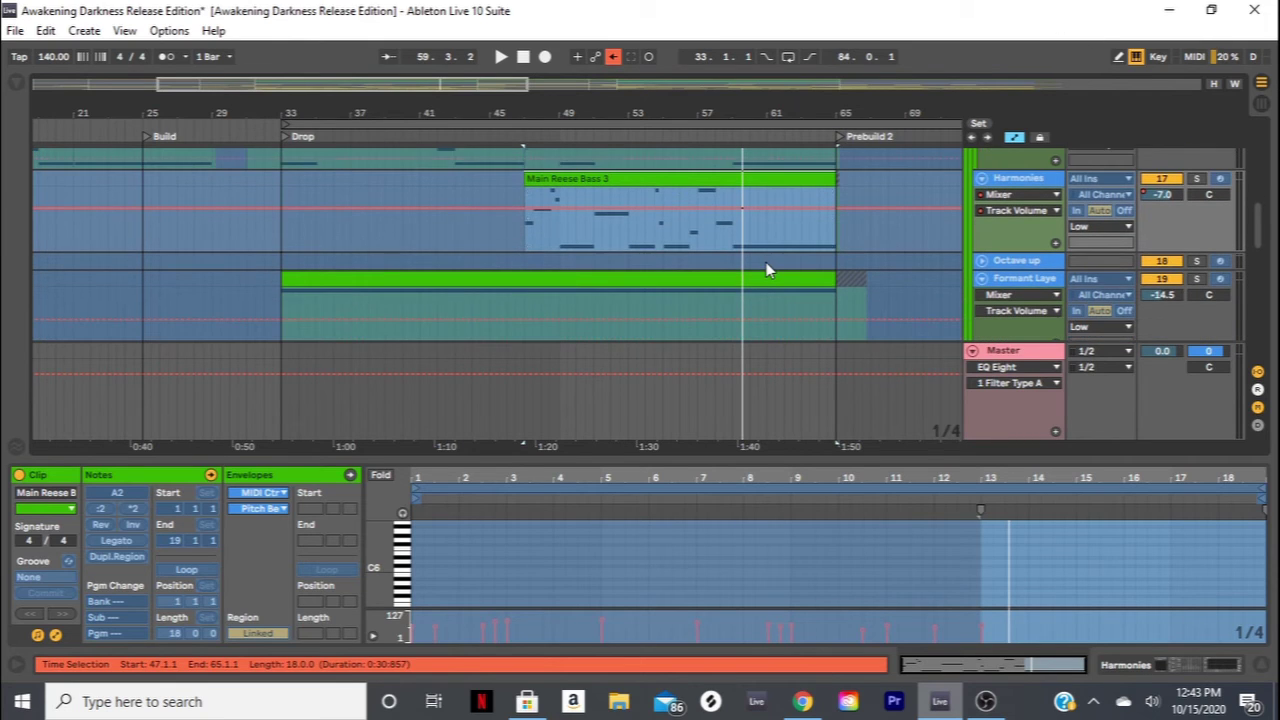
scroll(766, 262, down, 1)
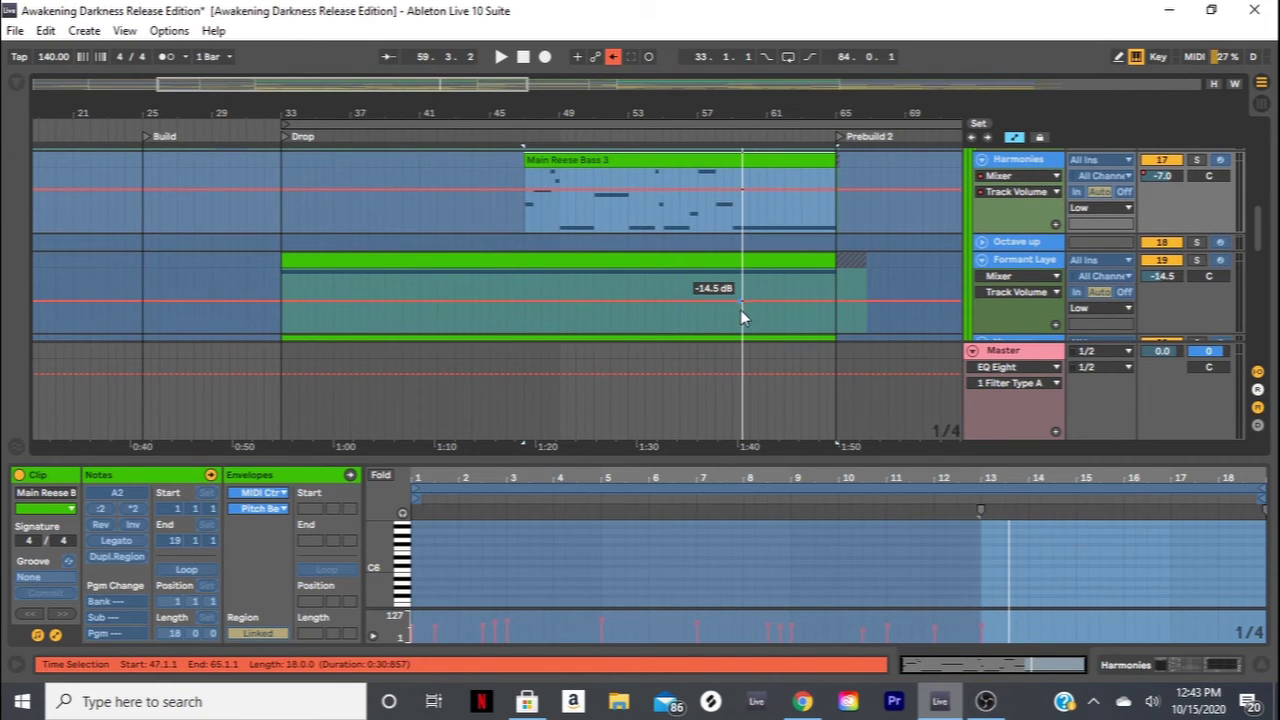
scroll(716, 310, down, 1)
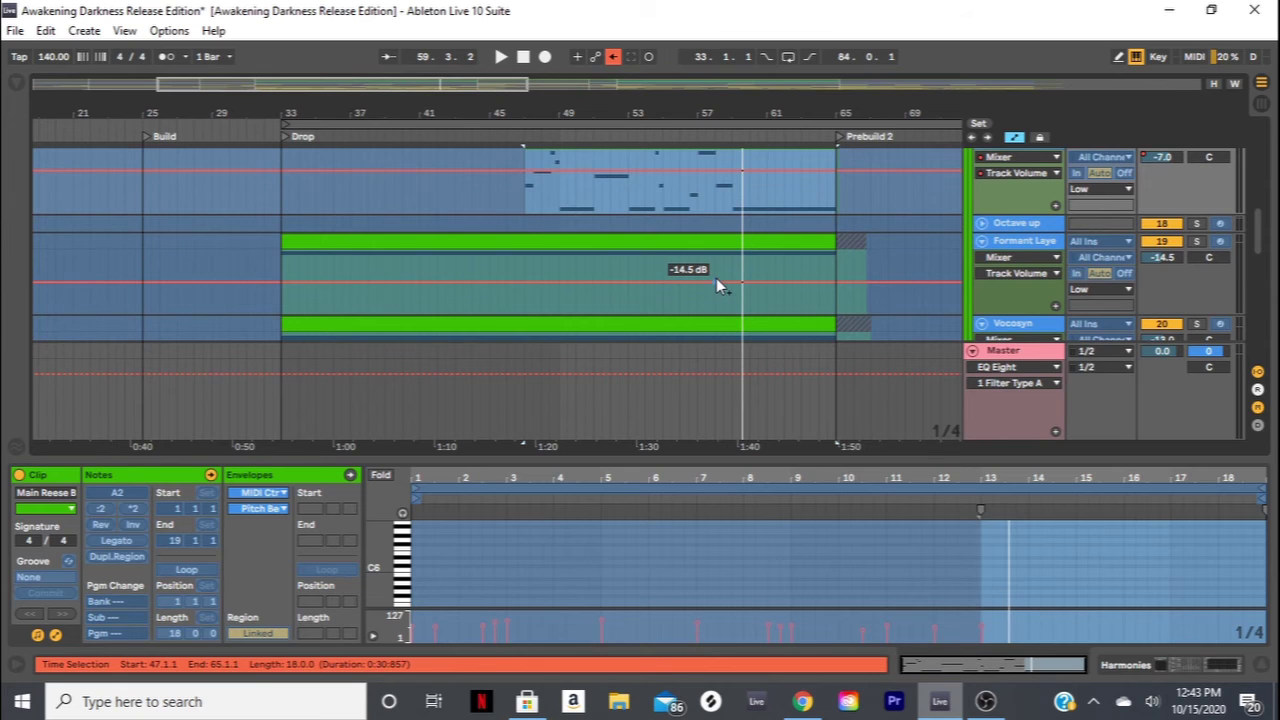
scroll(754, 278, down, 4)
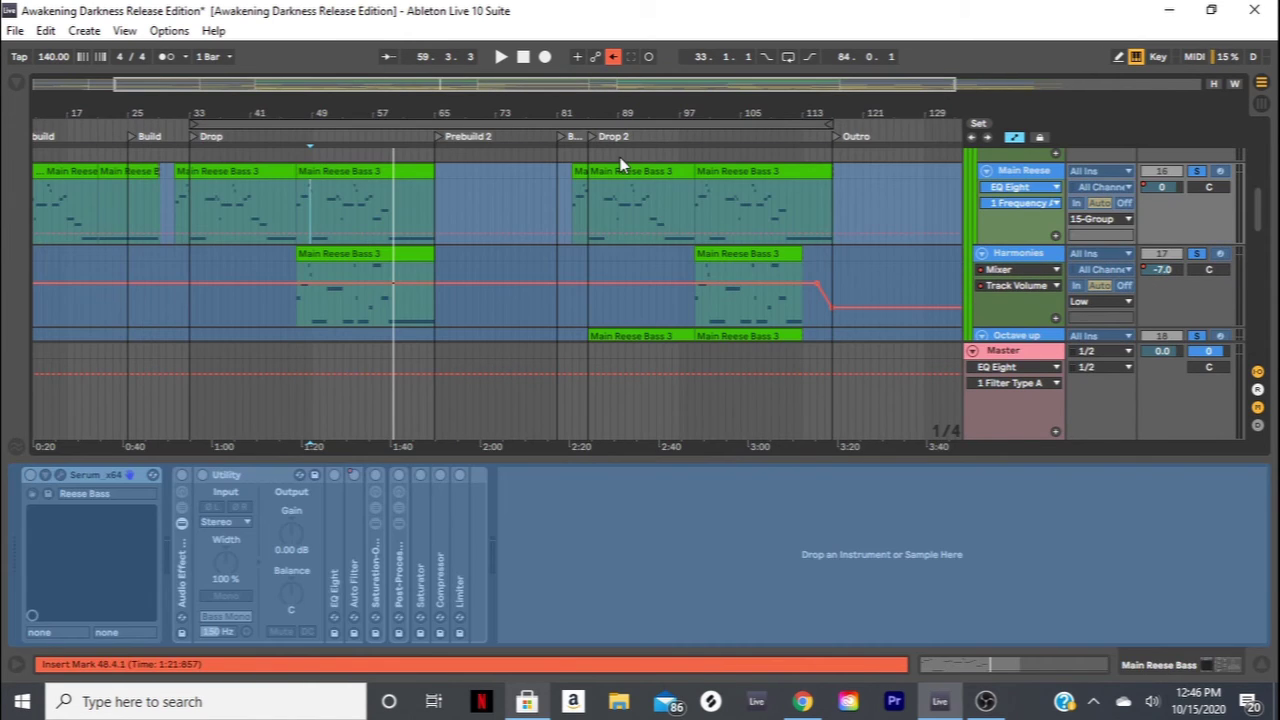
Step: Place the insert marker on the Main Reese track at bar 85, the start of Drop 2
click(591, 208)
scroll(618, 195, down, 3)
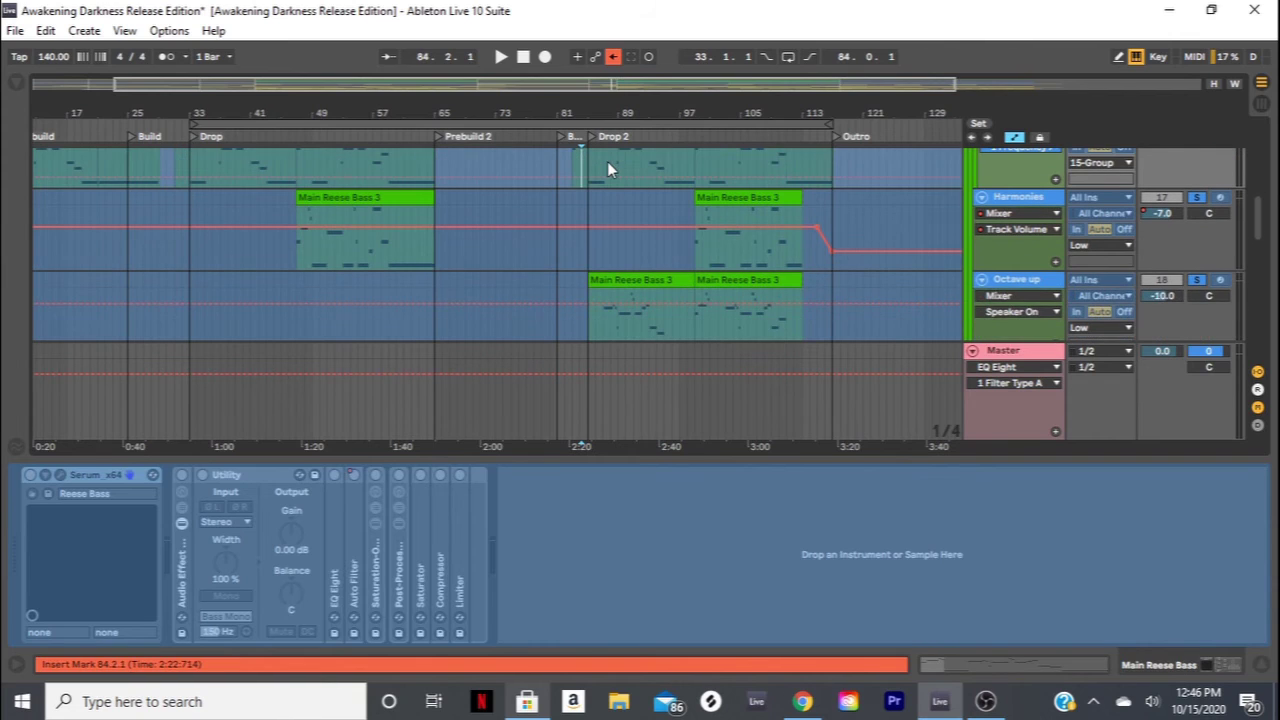
scroll(607, 161, up, 2)
key(plus)
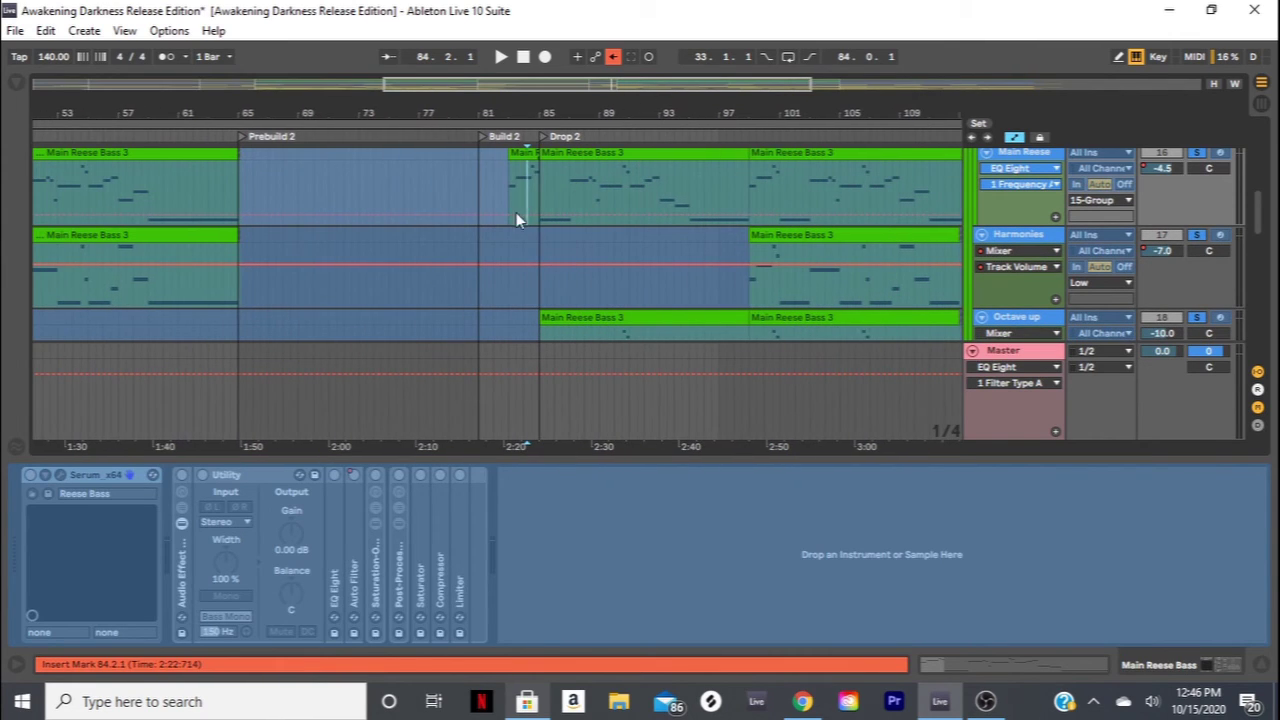
click(536, 208)
scroll(700, 190, down, 1)
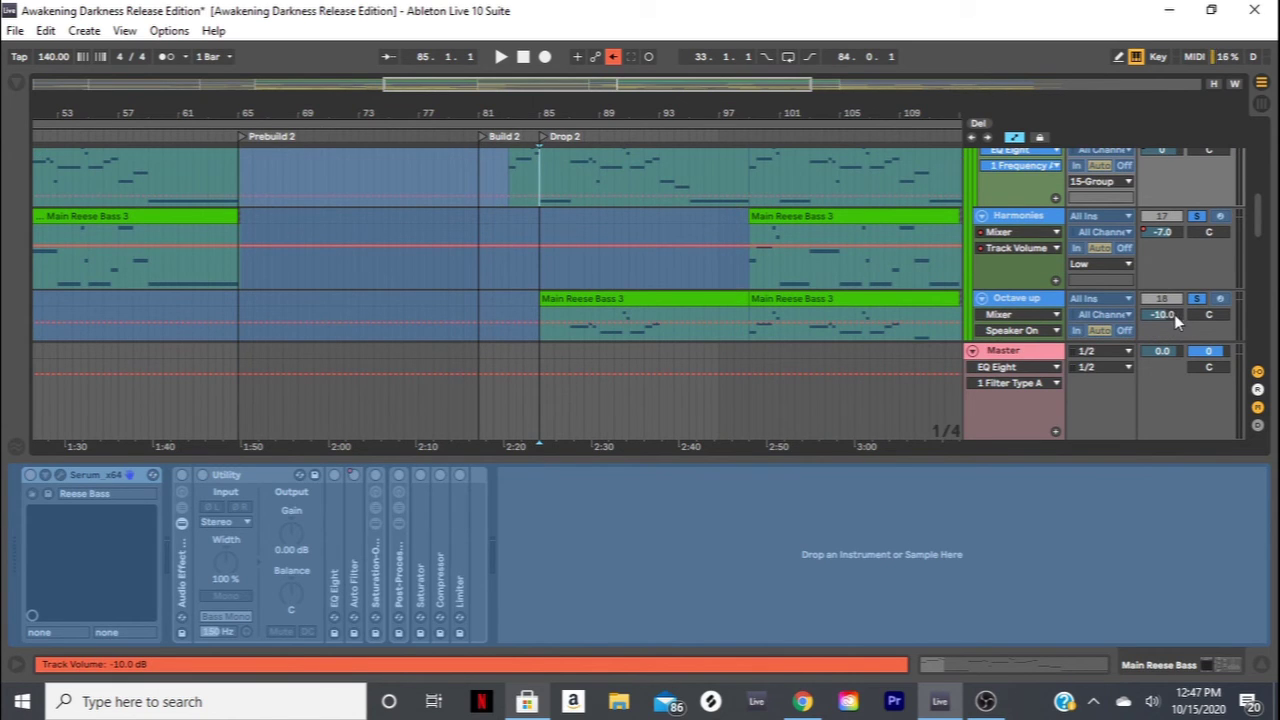
Step: Play Drop 2 with the Octave up track's solo switched off and back on to compare the bass sound
key(space)
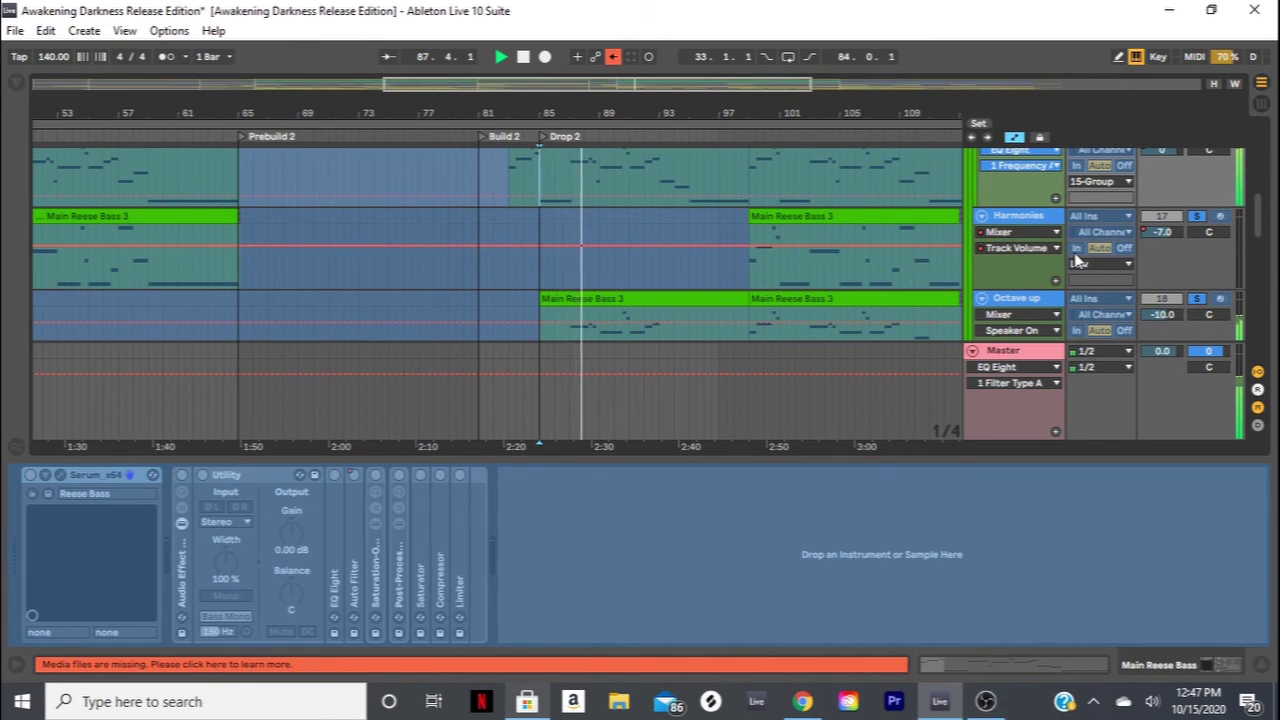
click(1197, 302)
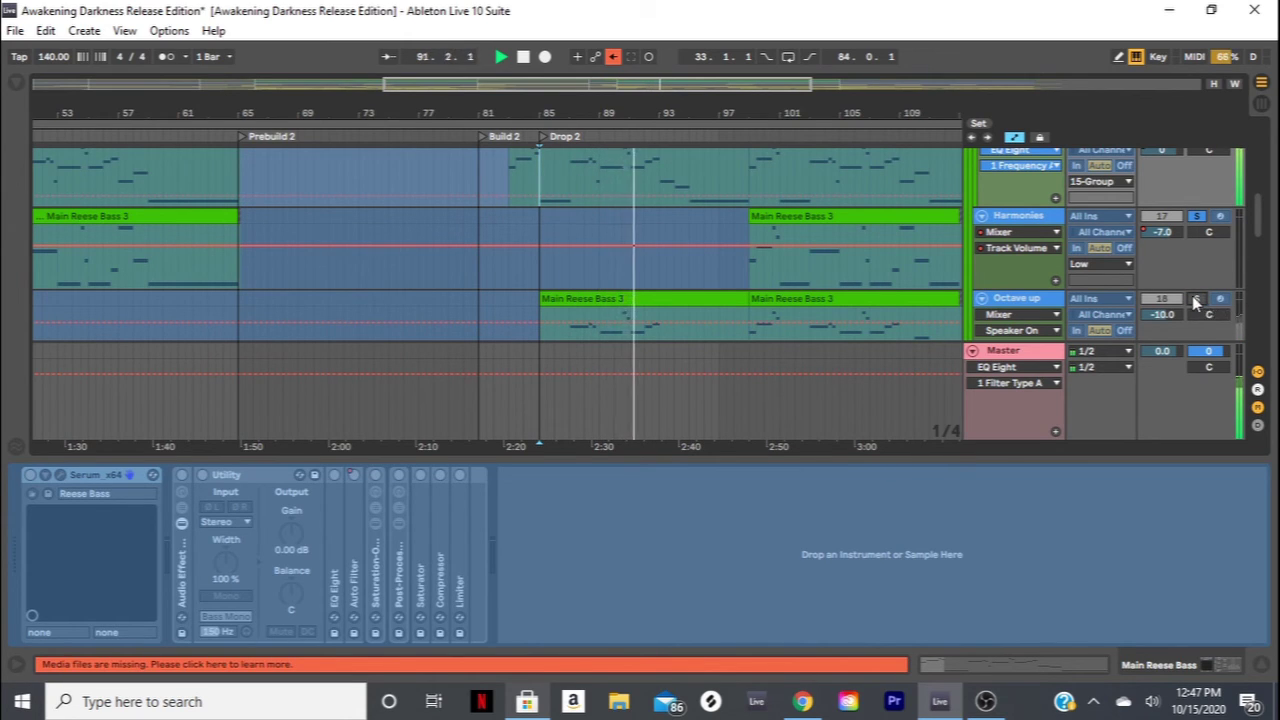
click(1197, 302)
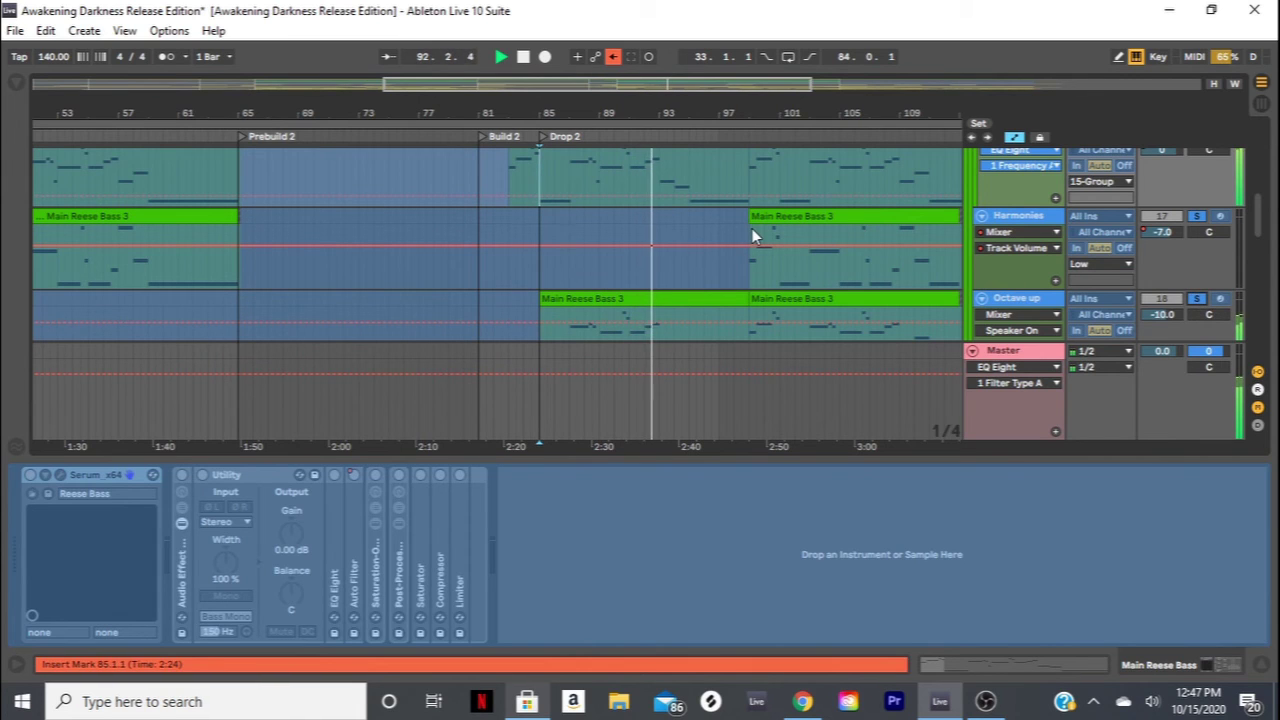
key(space)
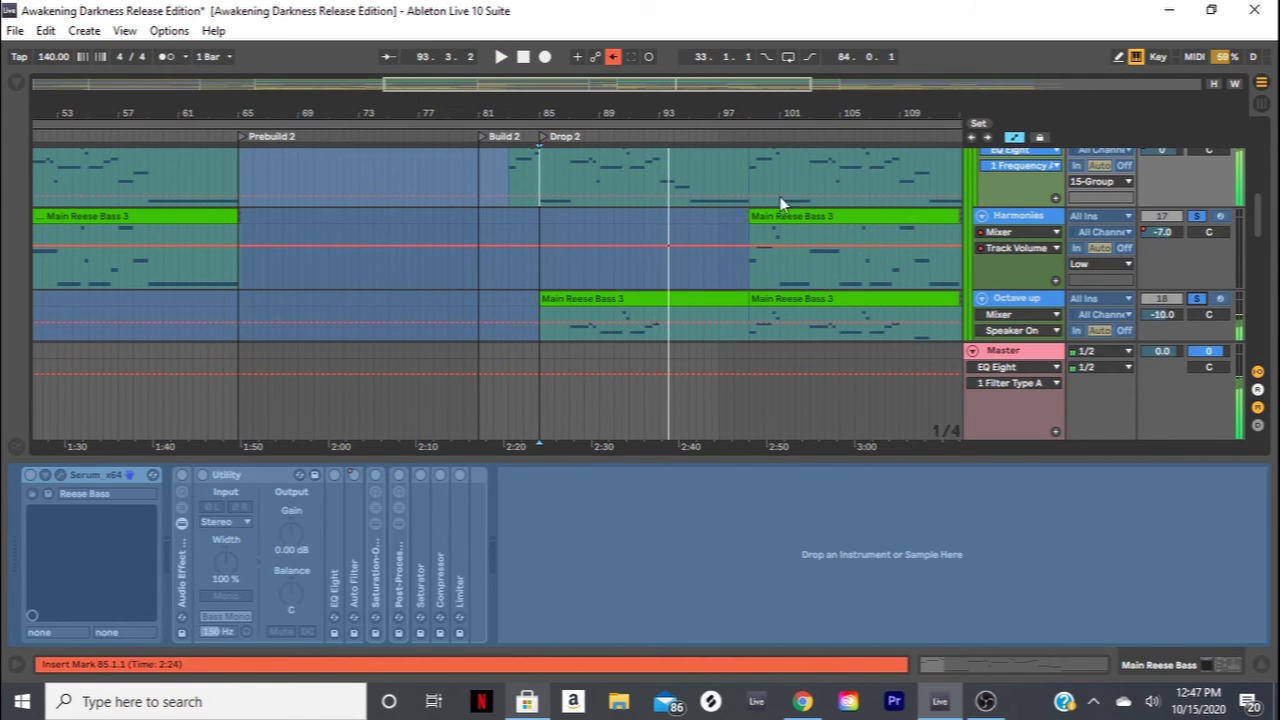
Step: Set the insert marker on the Harmonies track at bar 101 and play the soloed bass layers from there
drag(810, 114, 599, 258)
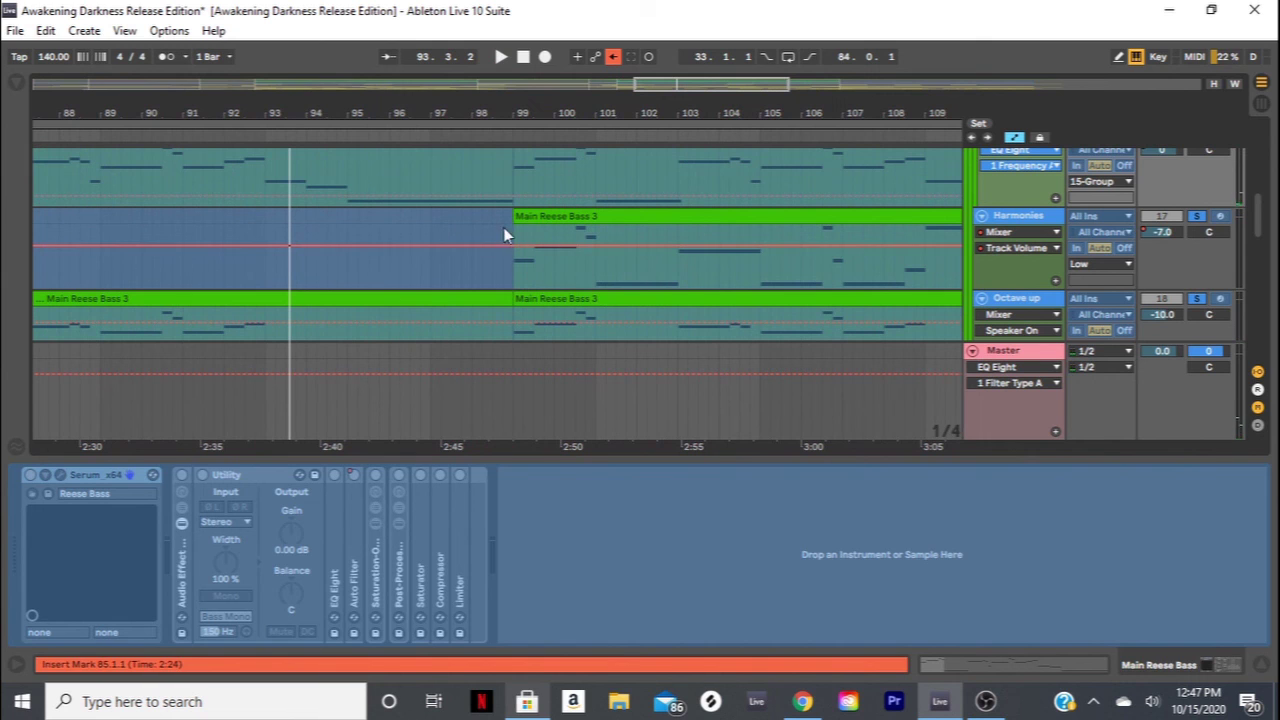
click(592, 236)
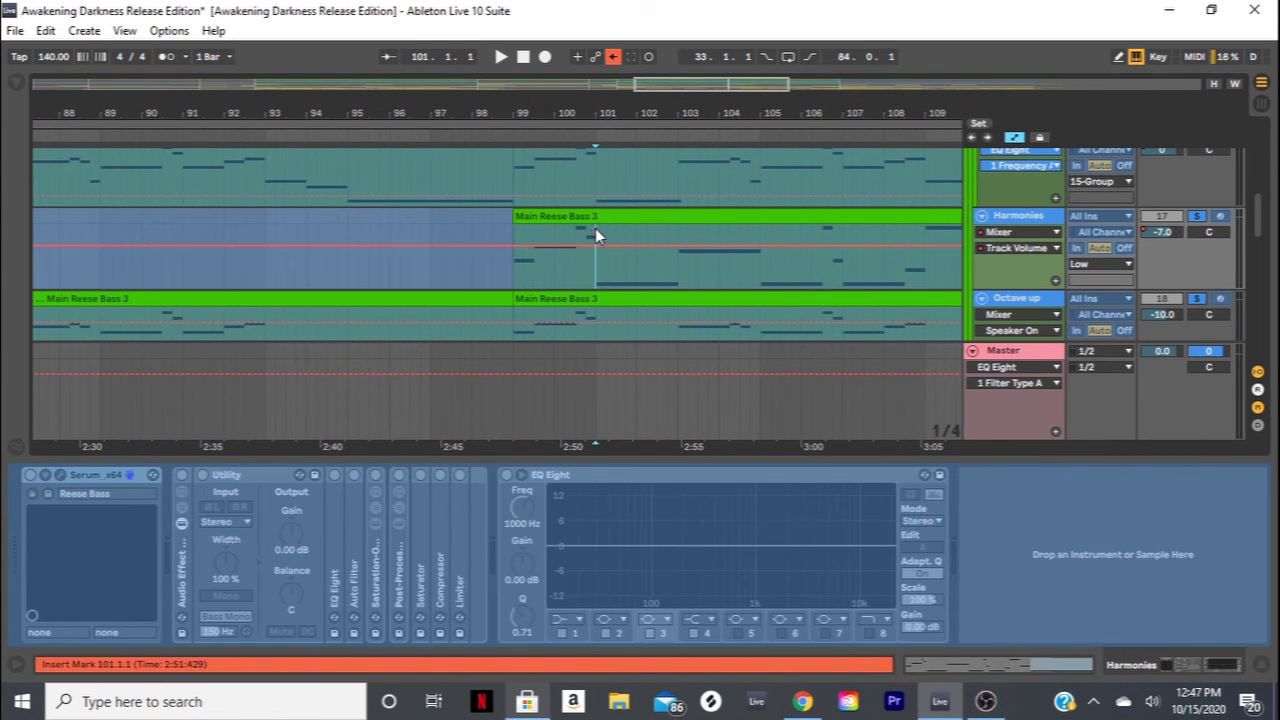
drag(767, 104, 767, 70)
scroll(1020, 224, up, 1)
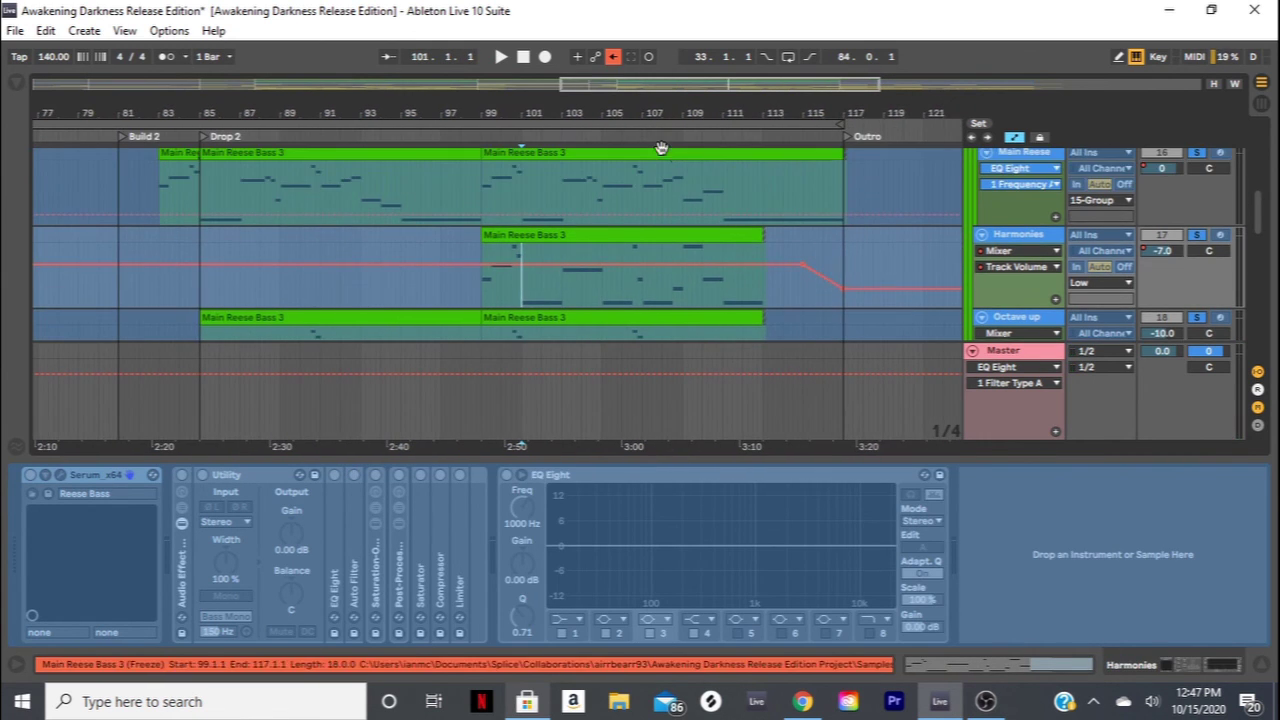
key(space)
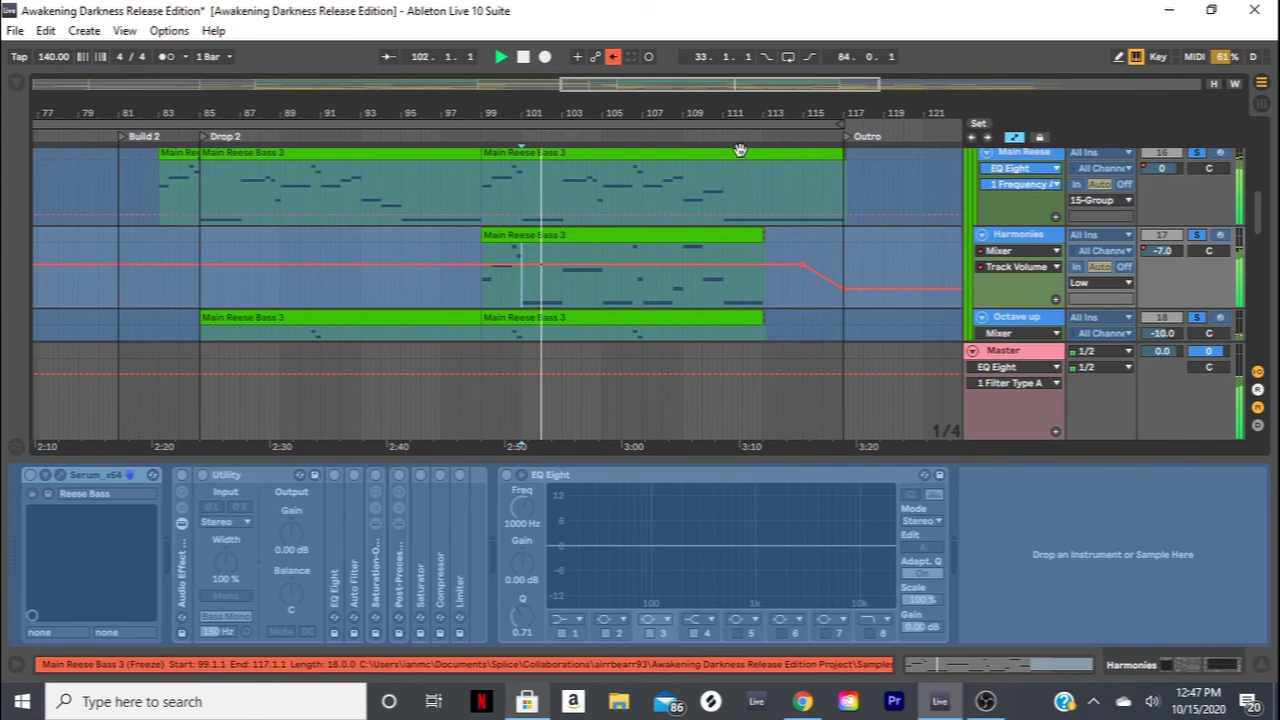